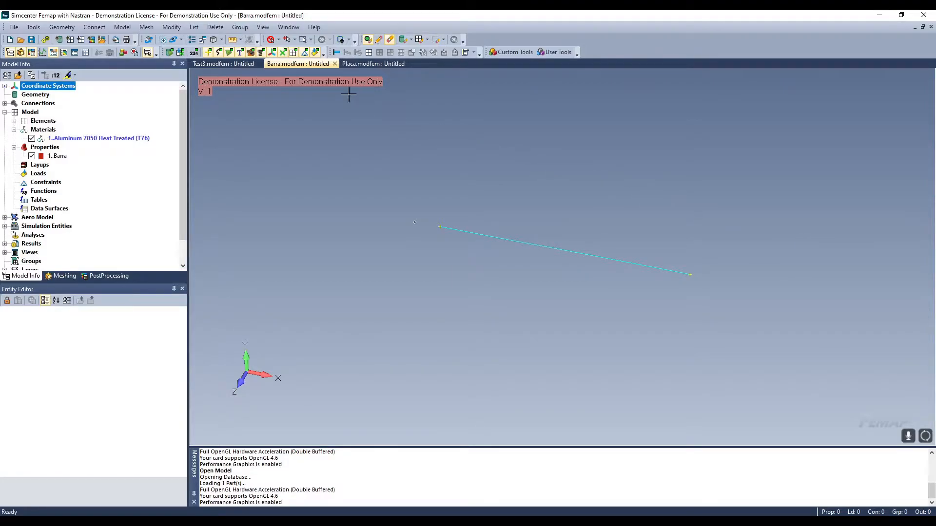
Measure the distance between the bar line's two endpoints, locating both with the On Point method
left_click(232, 42)
left_click_drag(433, 458, 438, 455)
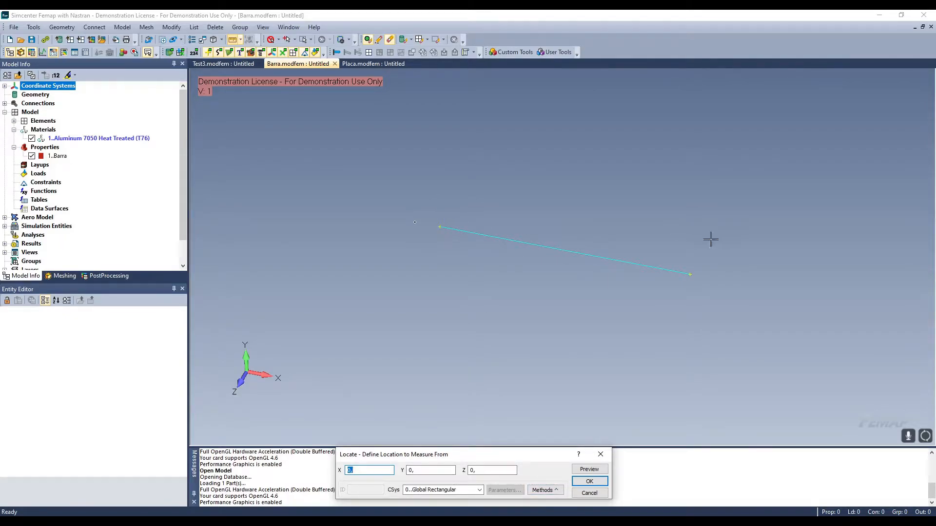
left_click(549, 490)
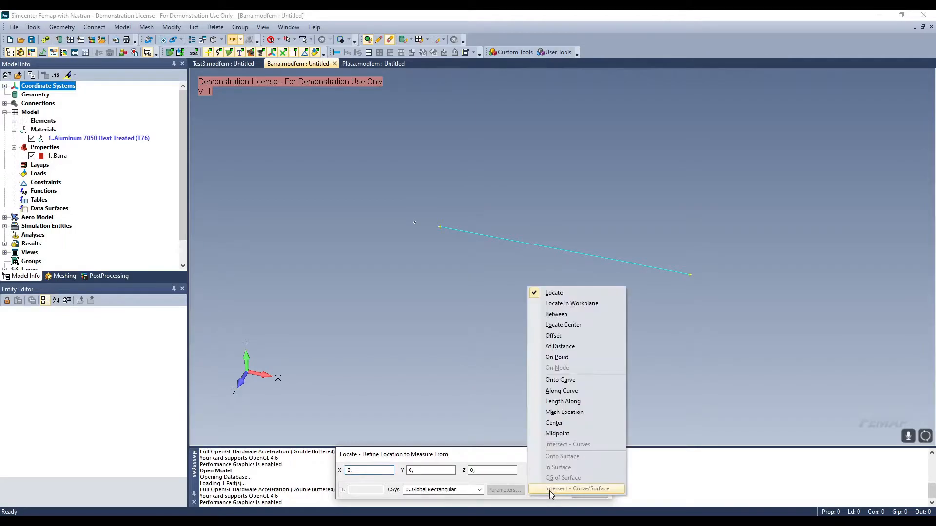
left_click(557, 357)
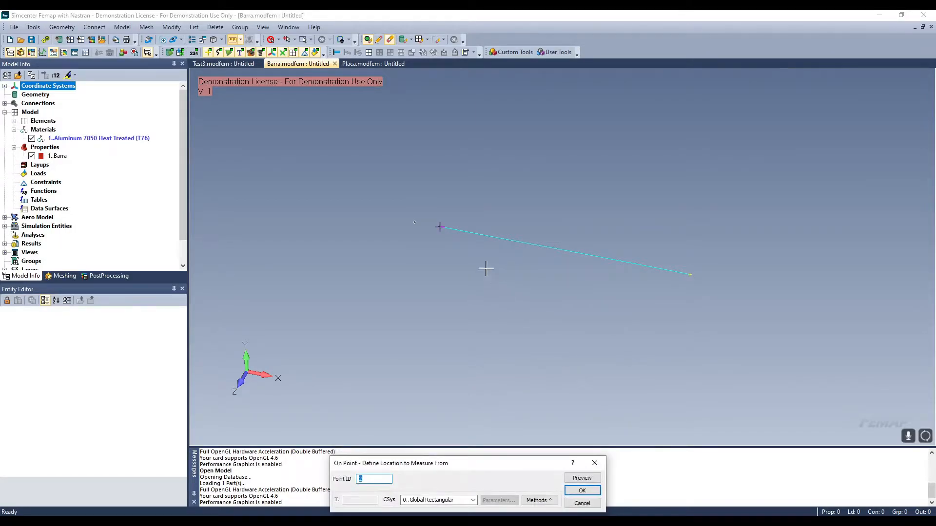
left_click(440, 228)
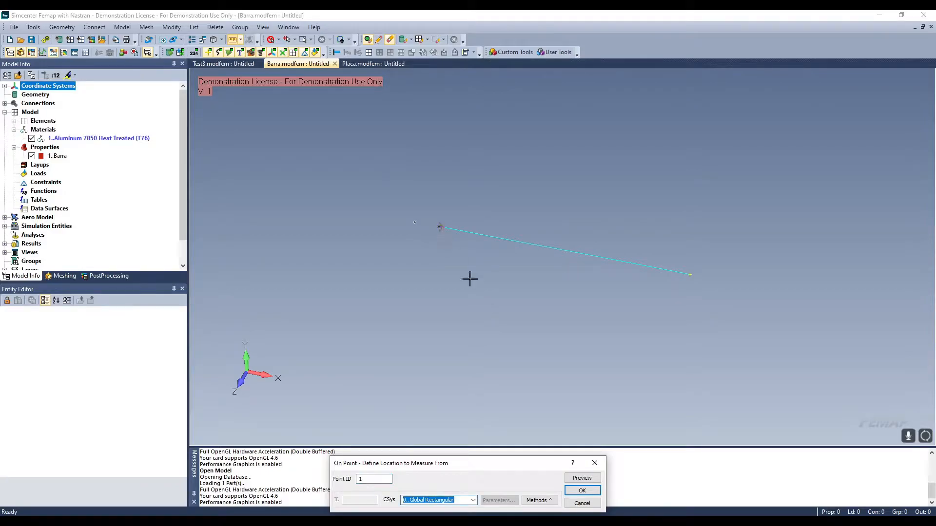
left_click(584, 490)
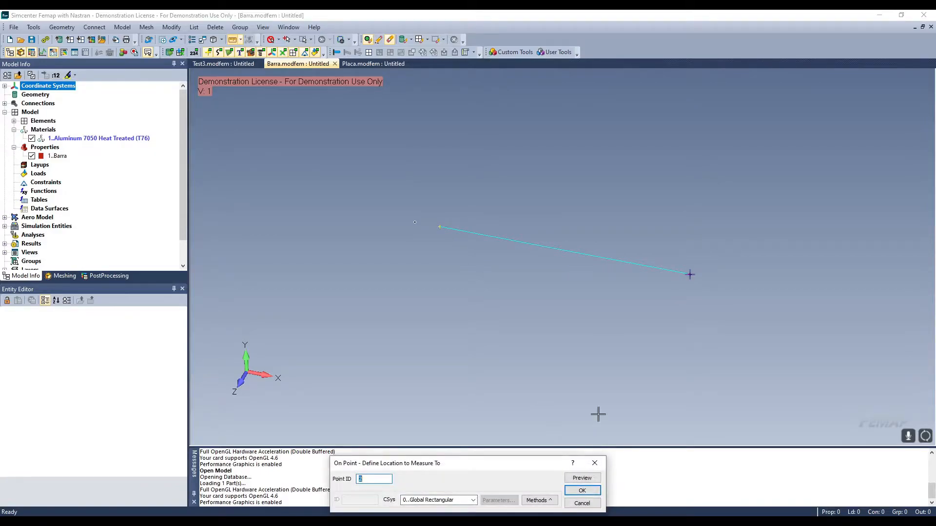
left_click(688, 274)
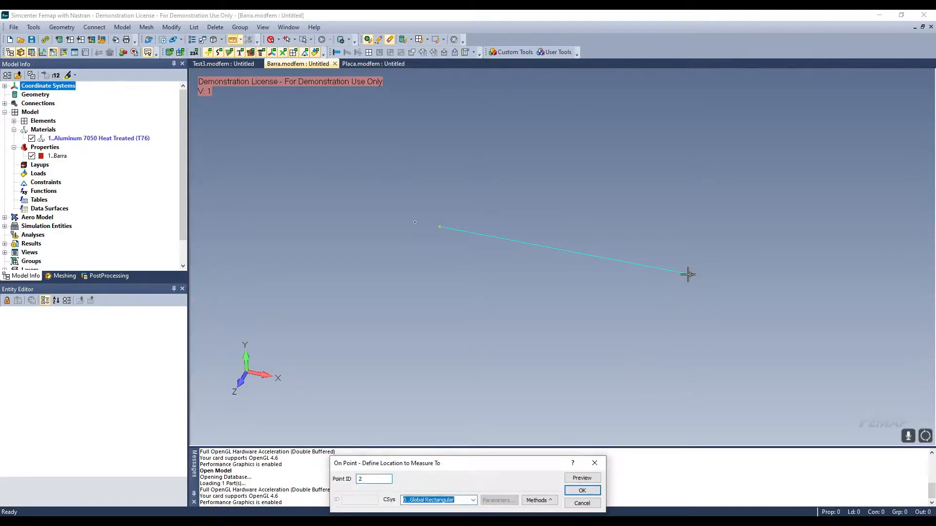
left_click(582, 490)
left_click(582, 504)
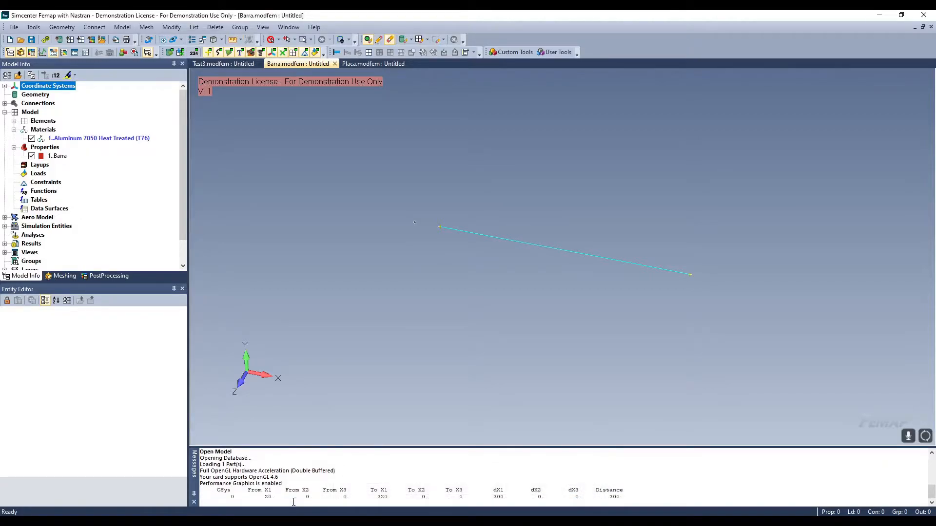
Highlight the measurement row and its Distance value in the message output
left_click_drag(211, 495, 646, 499)
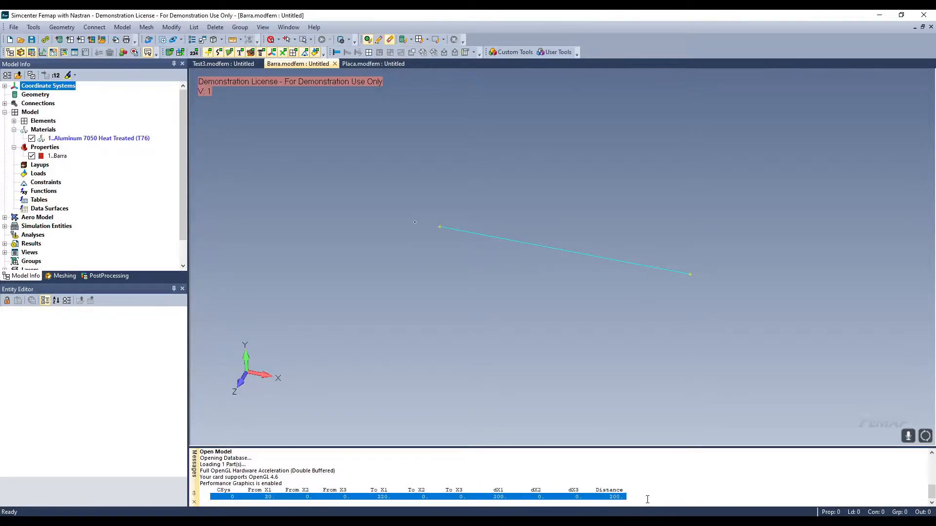
left_click(645, 500)
double_click(615, 497)
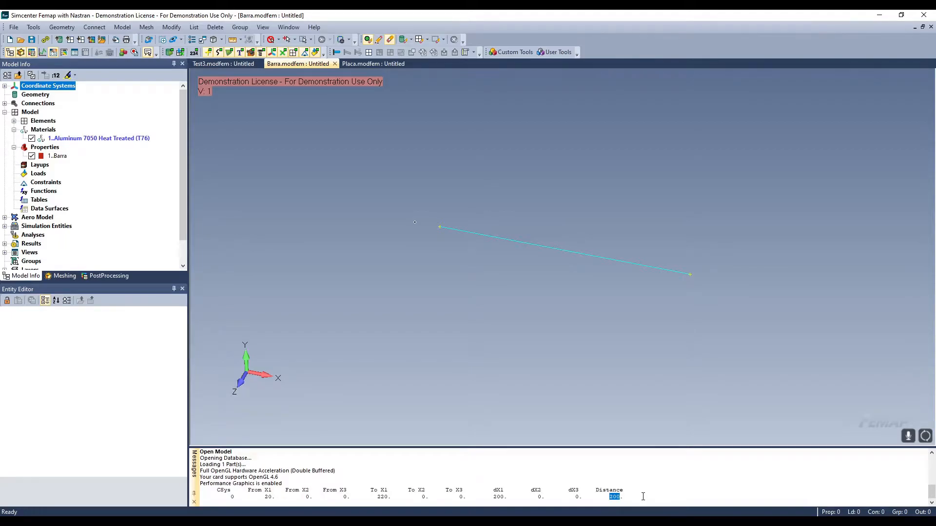
left_click(643, 496)
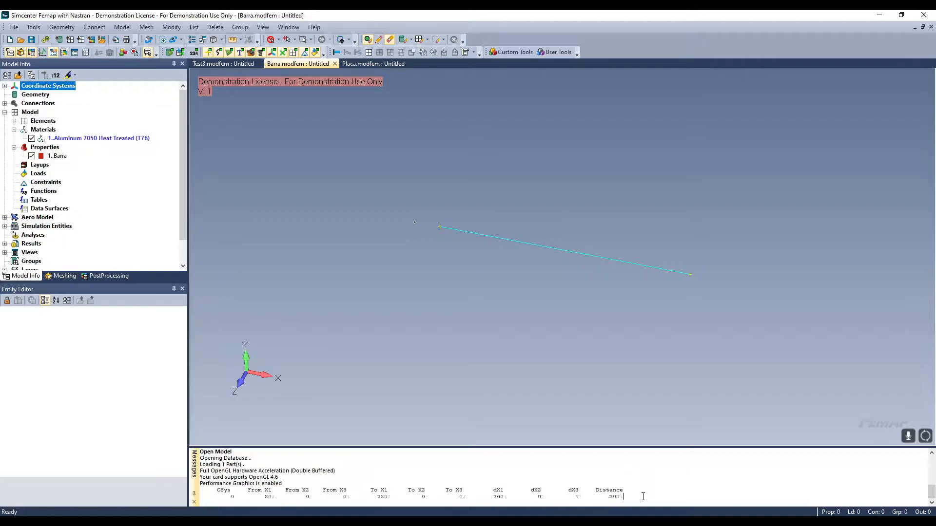
Review the Barra beam property's definition and its rectangular cross-section shape
left_click(57, 157)
right_click(60, 161)
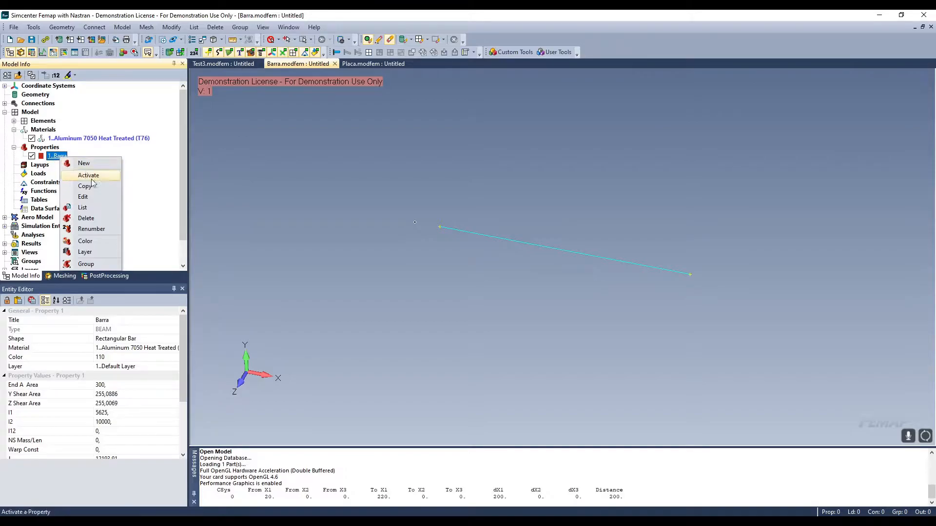
left_click(96, 198)
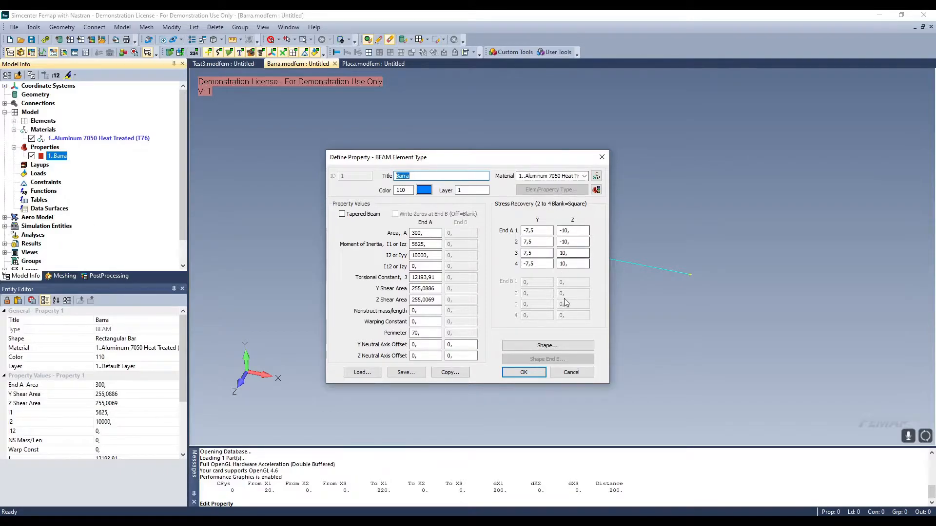
left_click(558, 344)
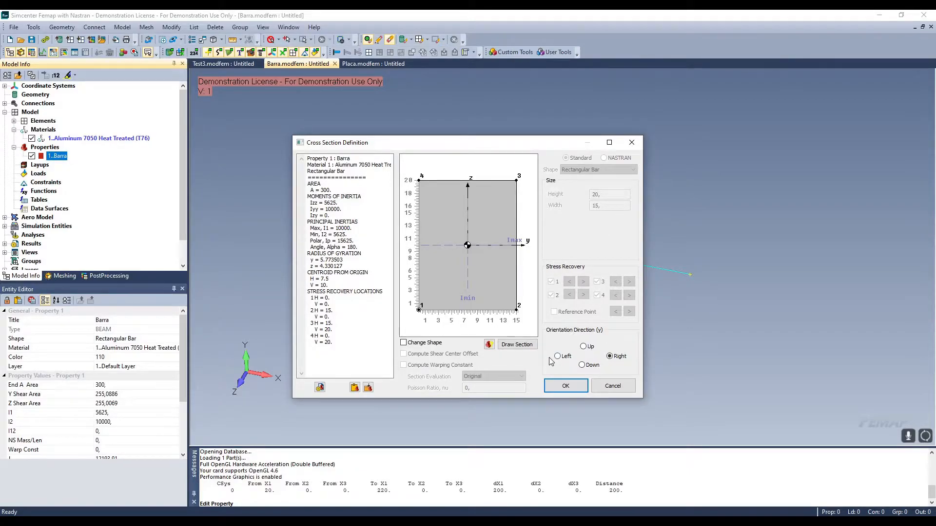
left_click(565, 390)
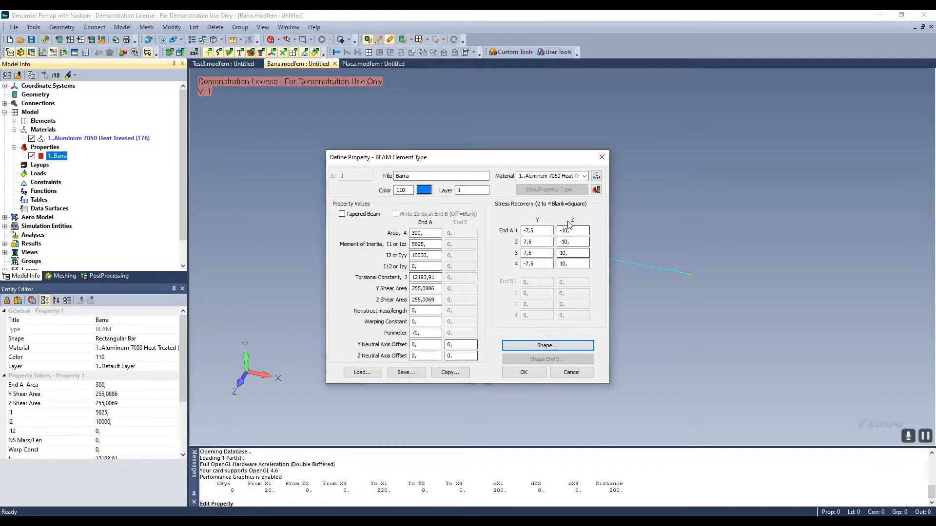
left_click(524, 372)
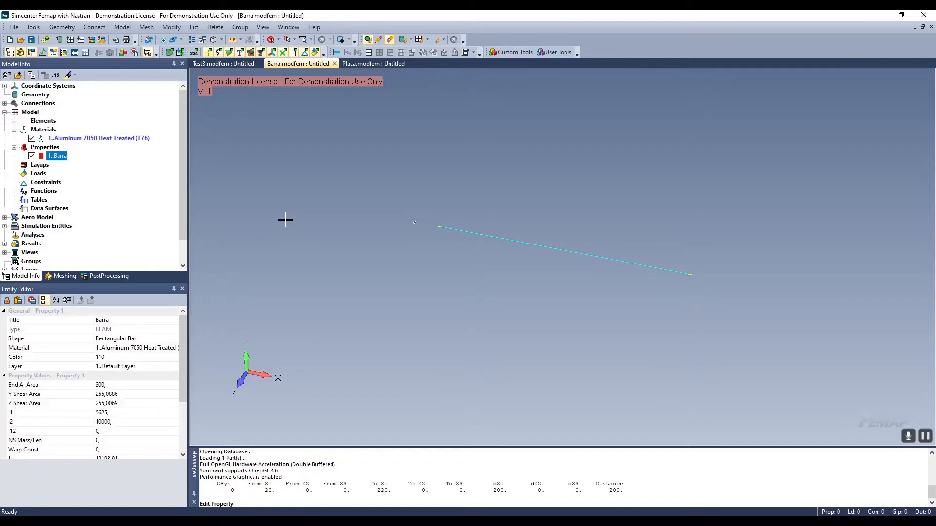
Set the mesh size along the bar curve to 1000 elements
left_click(146, 28)
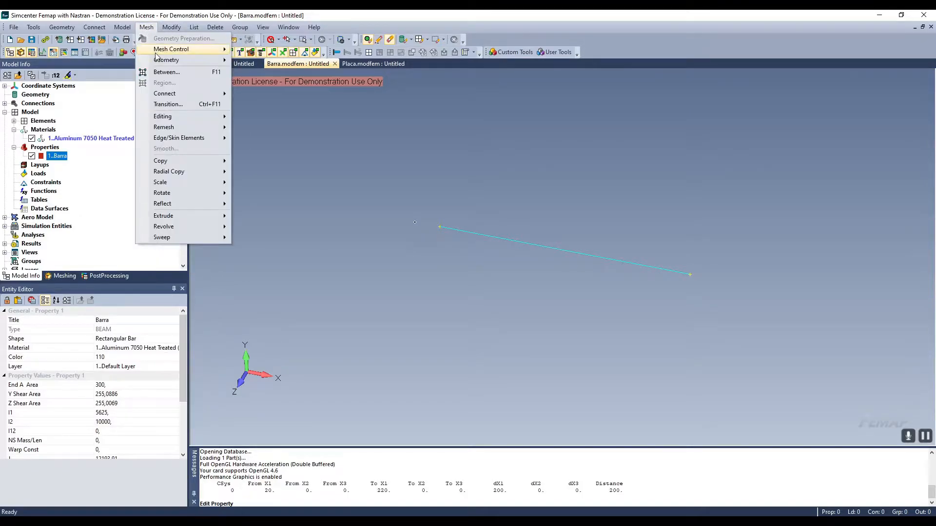
mouse_move(155, 54)
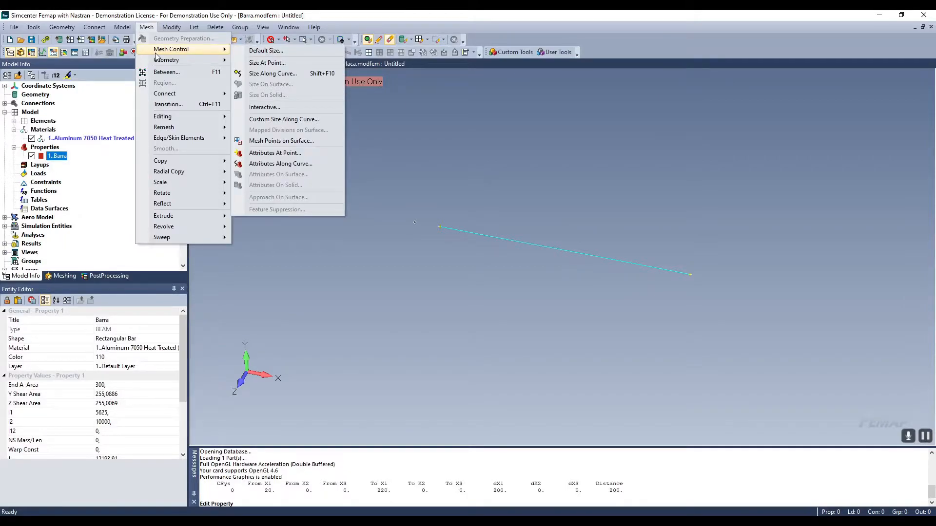
left_click(273, 73)
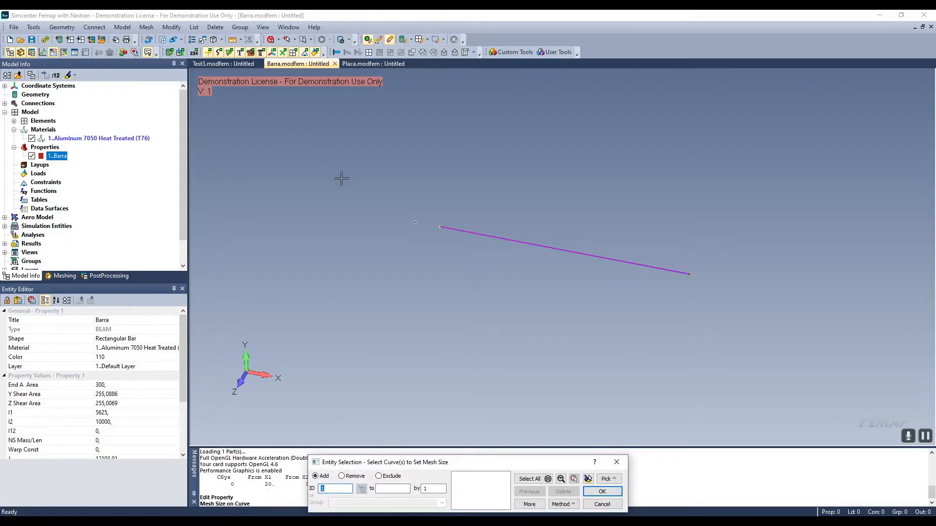
left_click(548, 246)
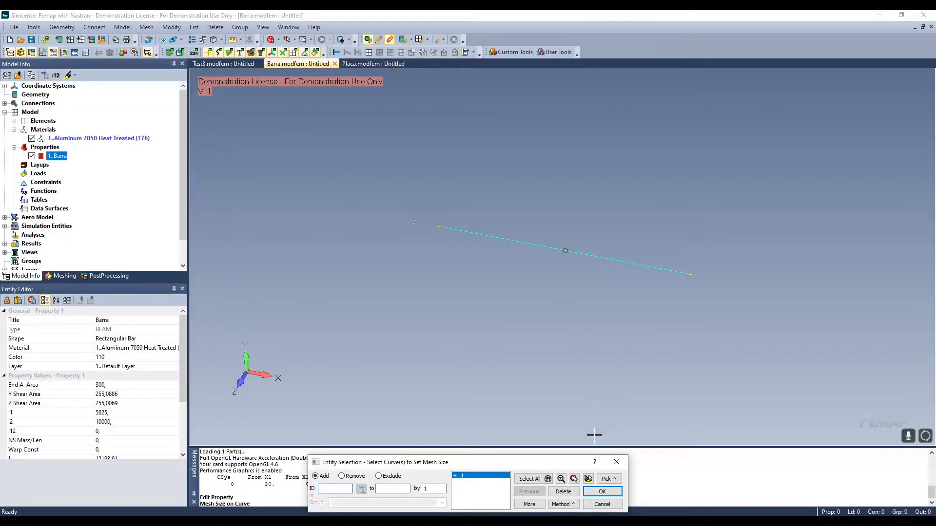
left_click(587, 479)
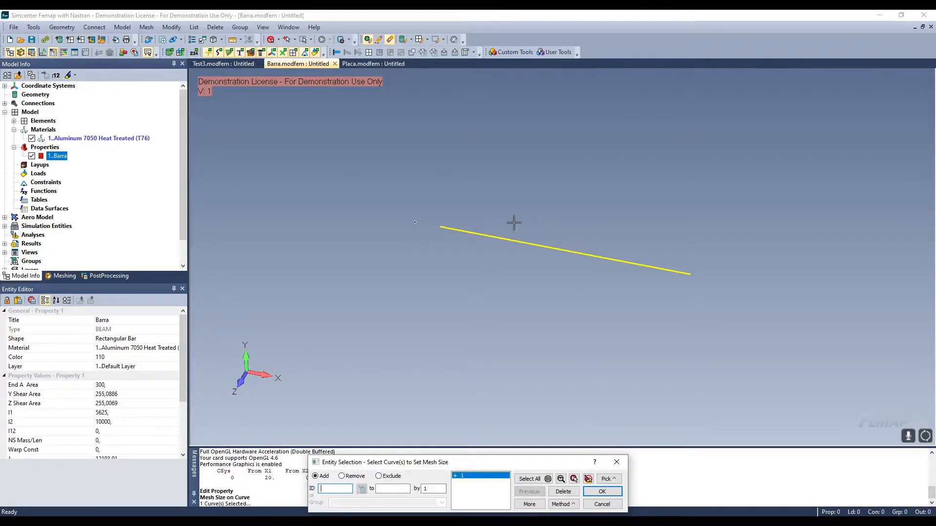
left_click(602, 493)
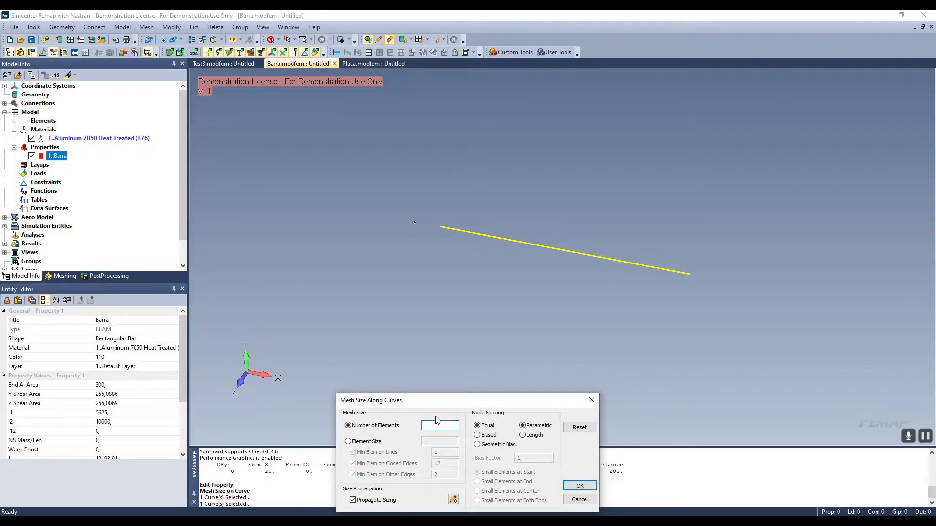
left_click(376, 442)
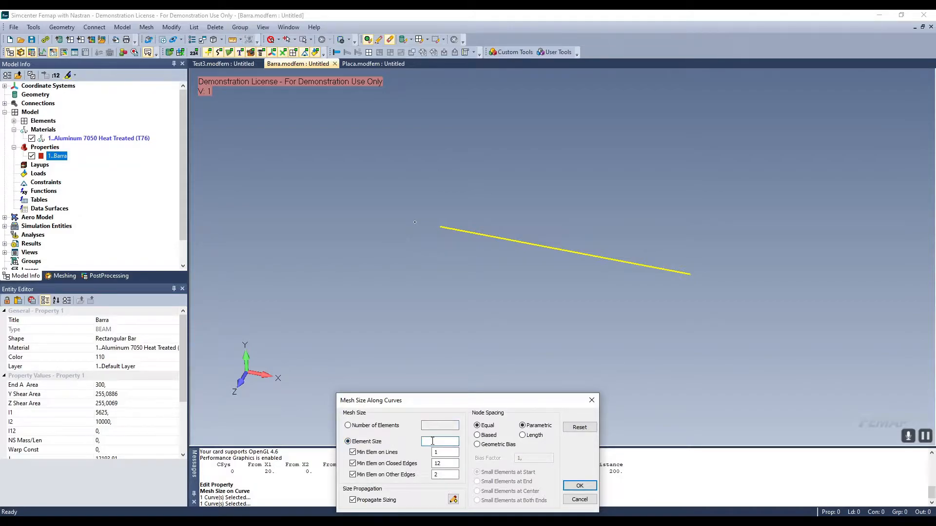
left_click(361, 426)
left_click(426, 425)
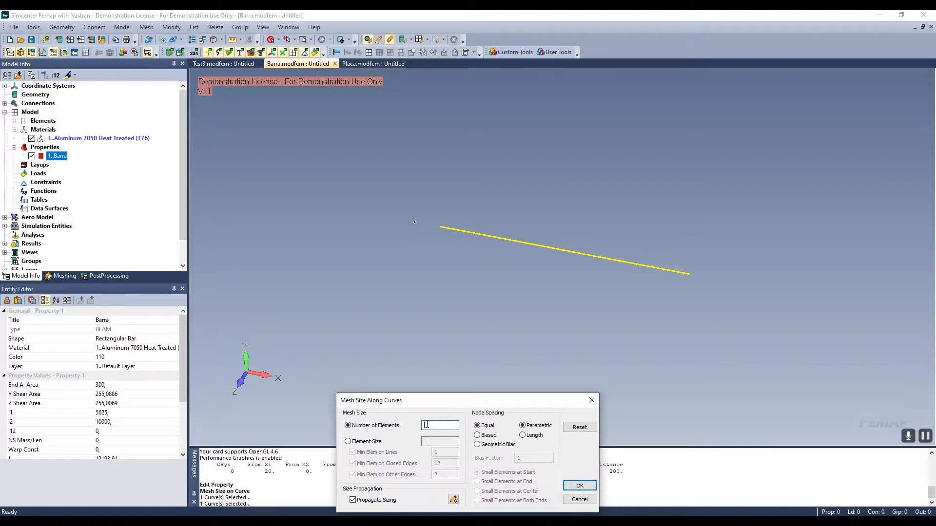
type("1000")
left_click(575, 486)
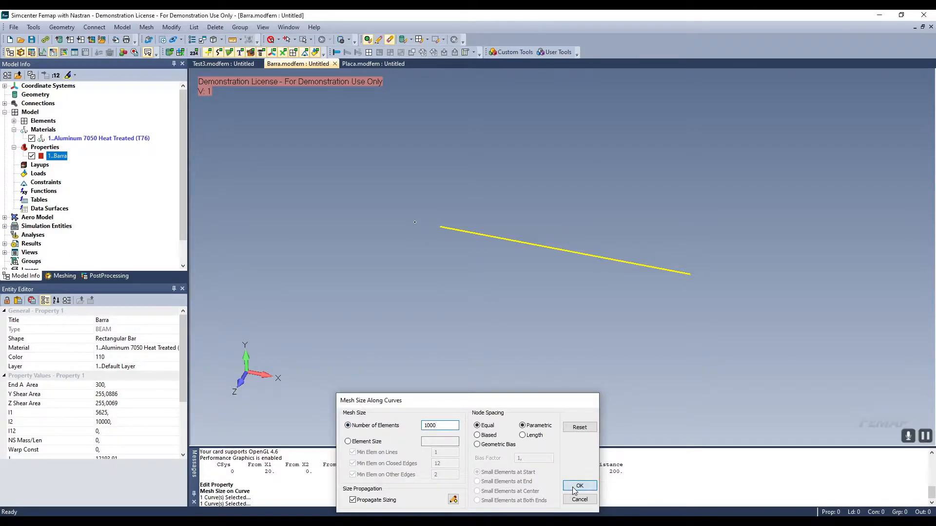
Inspect the mesh division markers along the bar curve up close and leave the mesh sizing command
scroll(514, 226, "up", 4)
scroll(516, 255, "up", 3)
scroll(562, 269, "up", 3)
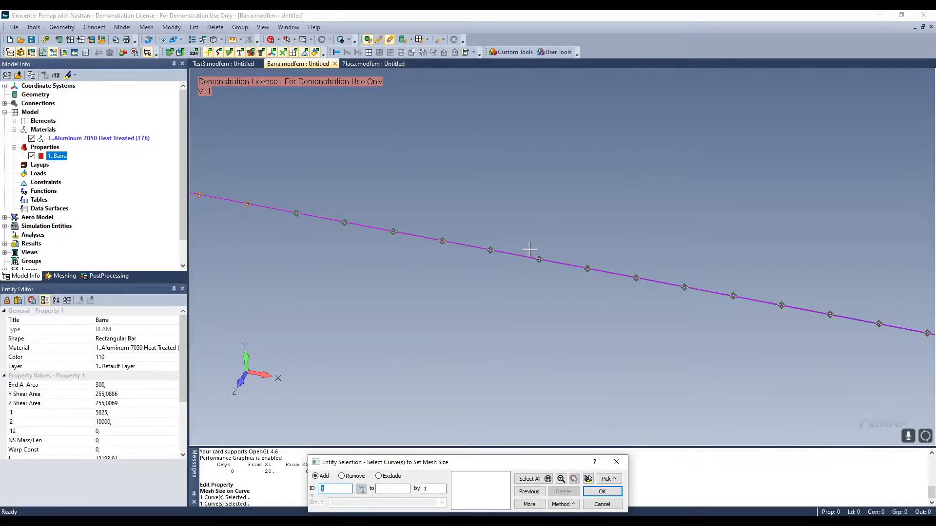
scroll(566, 315, "down", 5)
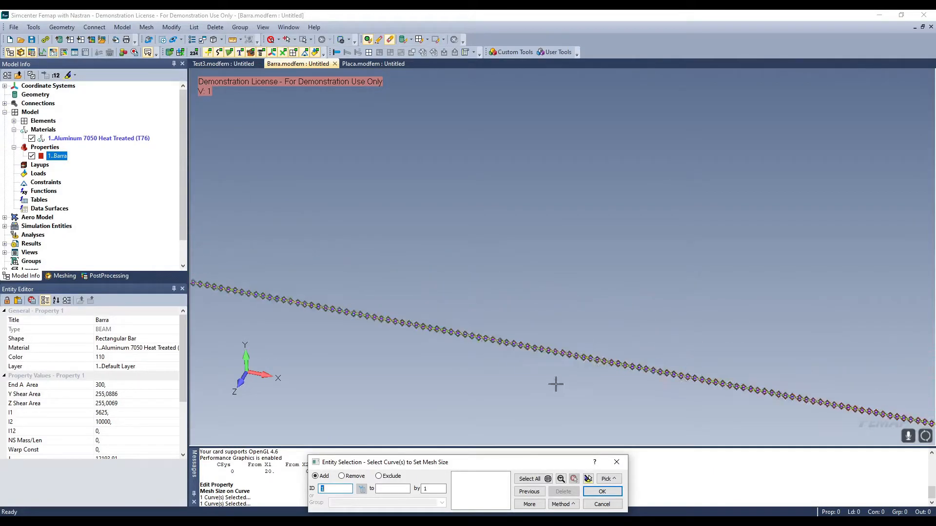
scroll(555, 385, "down", 3)
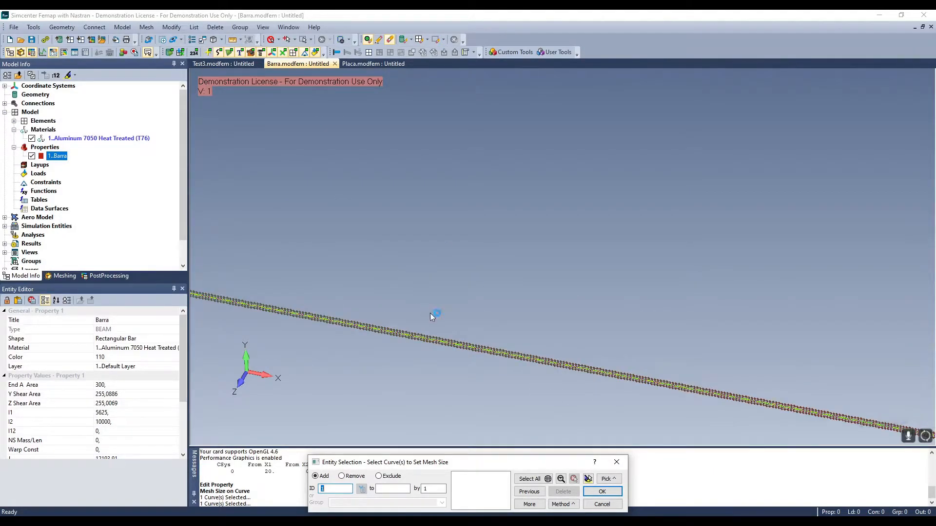
scroll(414, 327, "down", 4)
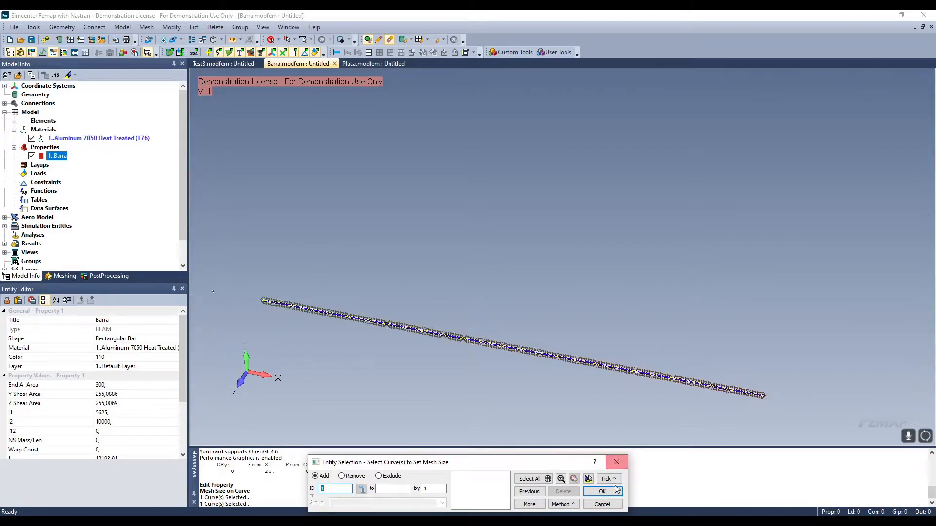
left_click(610, 504)
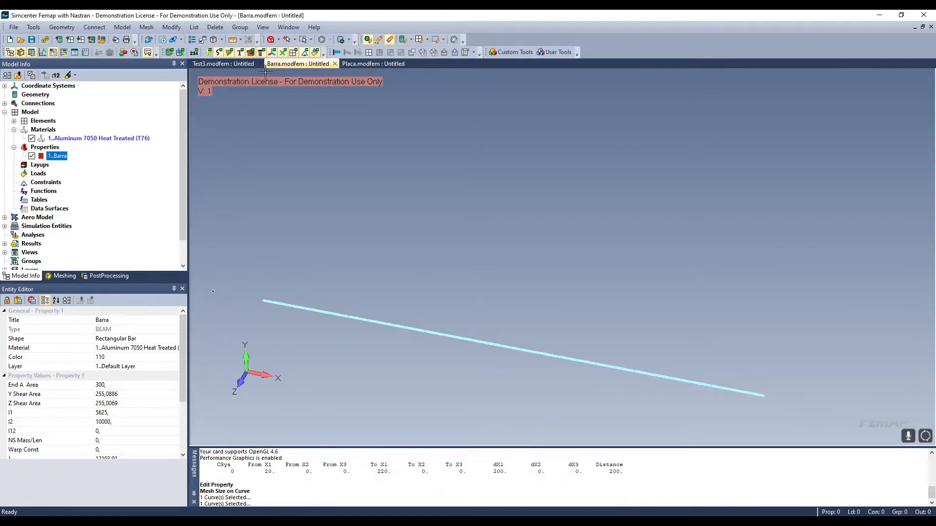
Set up a curve mesh on the bar line that generates elements and nodes with the Barra property
scroll(301, 236, "up", 1)
scroll(293, 362, "down", 1)
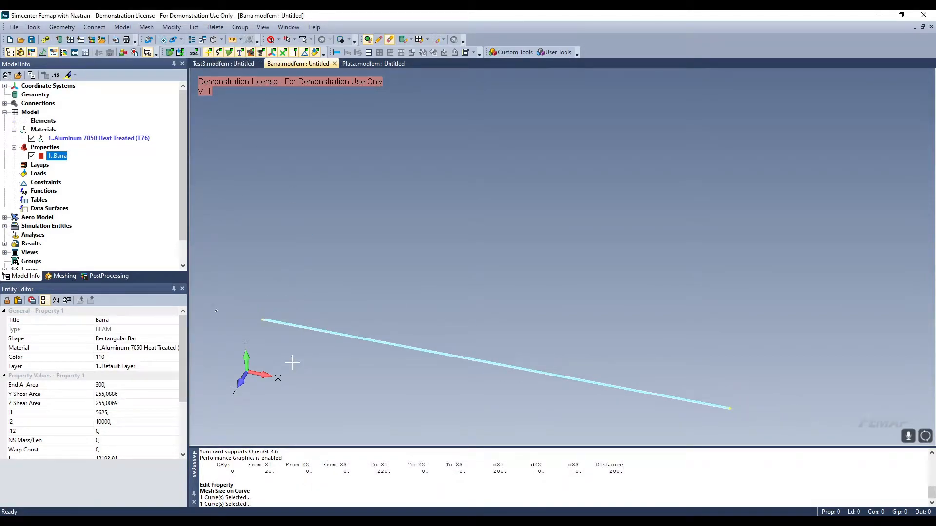
scroll(327, 359, "down", 1)
right_click(358, 312)
left_click(396, 268)
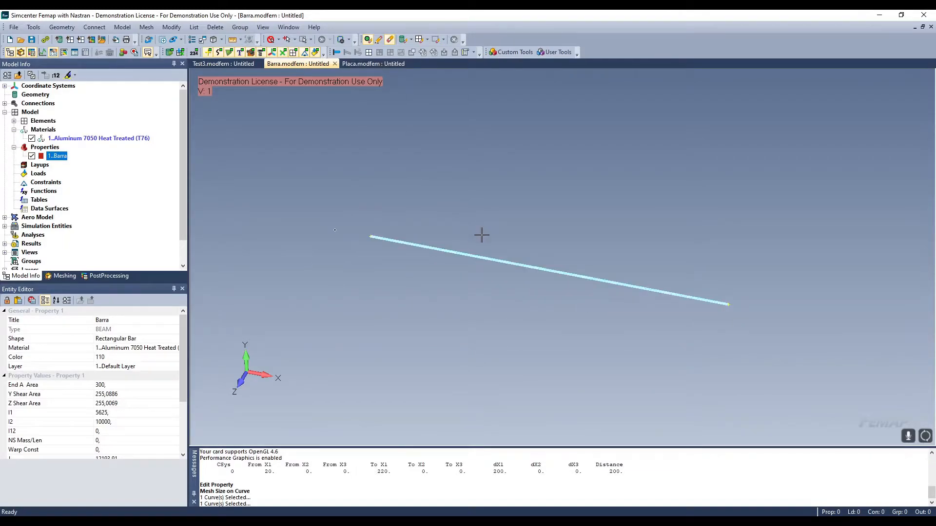
scroll(482, 236, "up", 2)
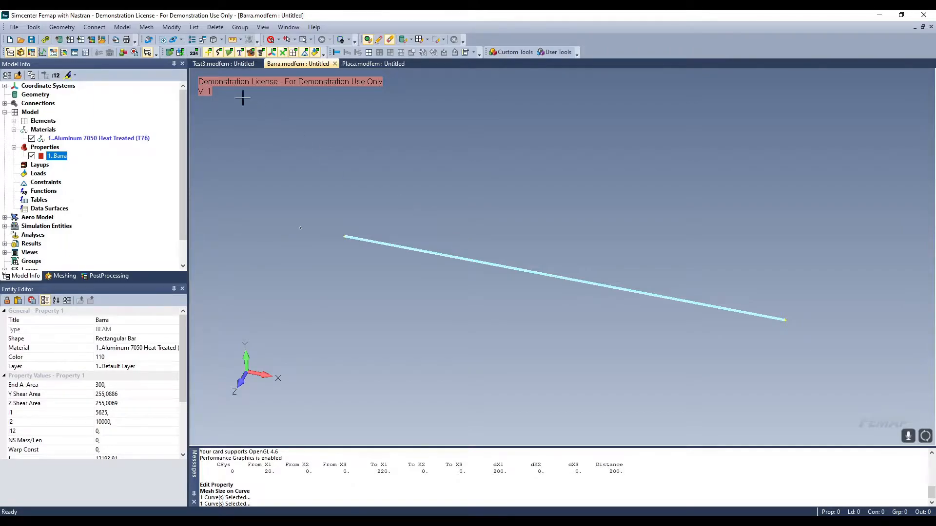
left_click(147, 28)
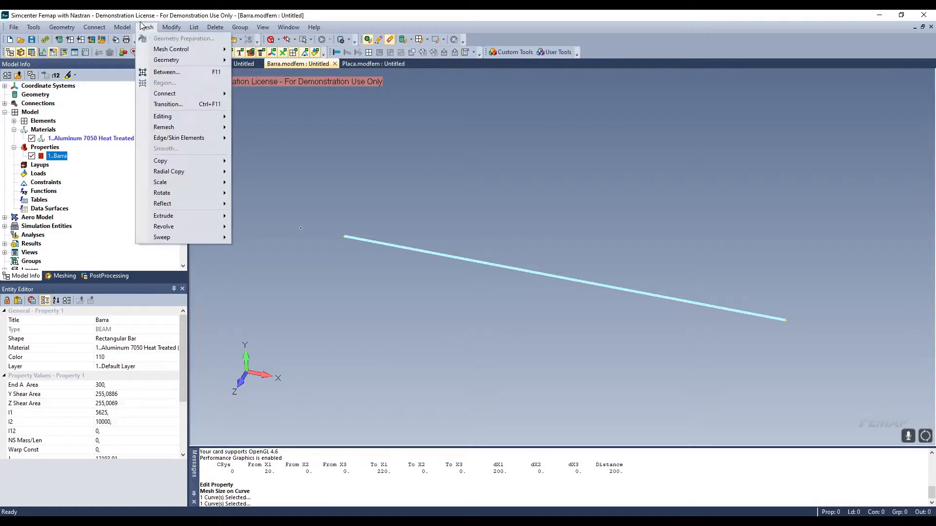
mouse_move(157, 62)
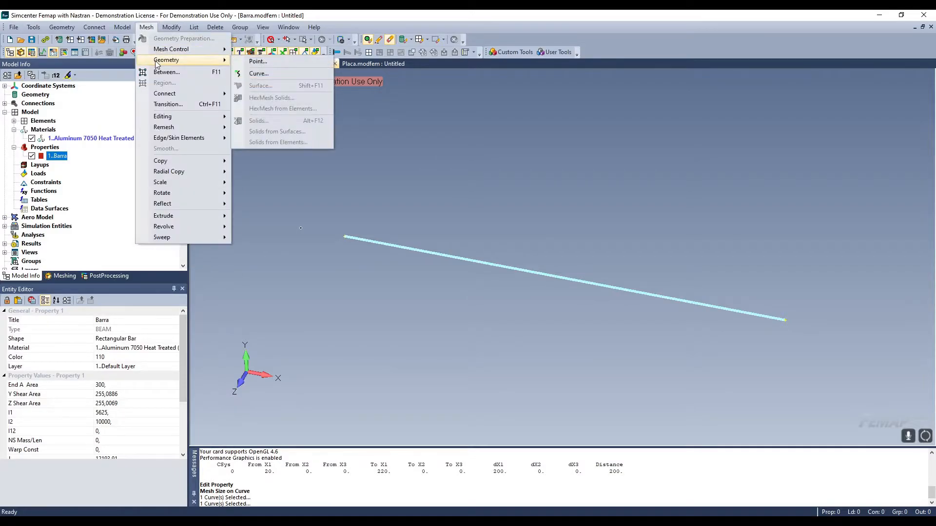
left_click(252, 75)
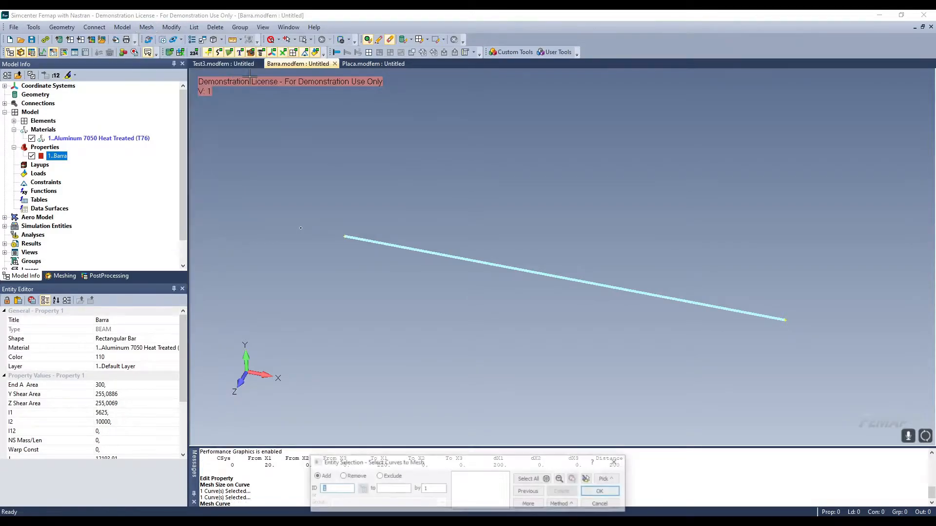
left_click(577, 282)
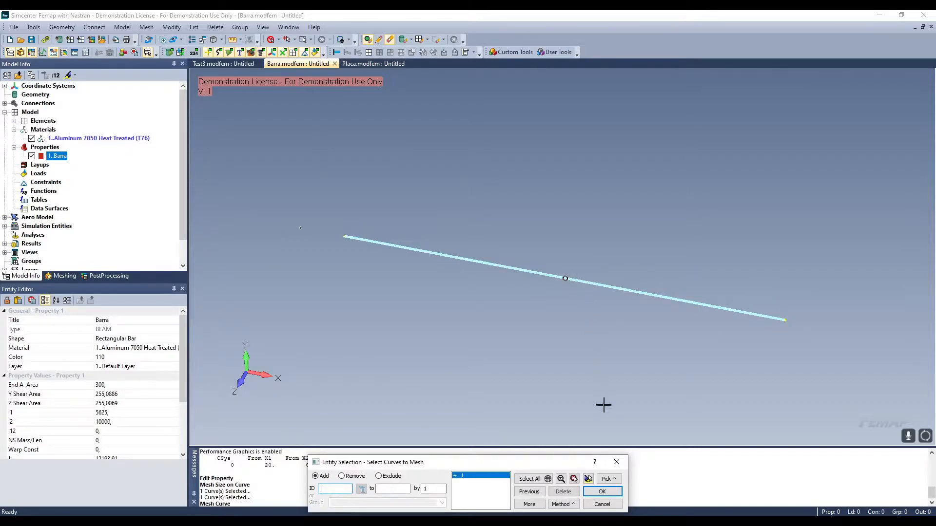
left_click(602, 492)
left_click_drag(469, 424, 472, 328)
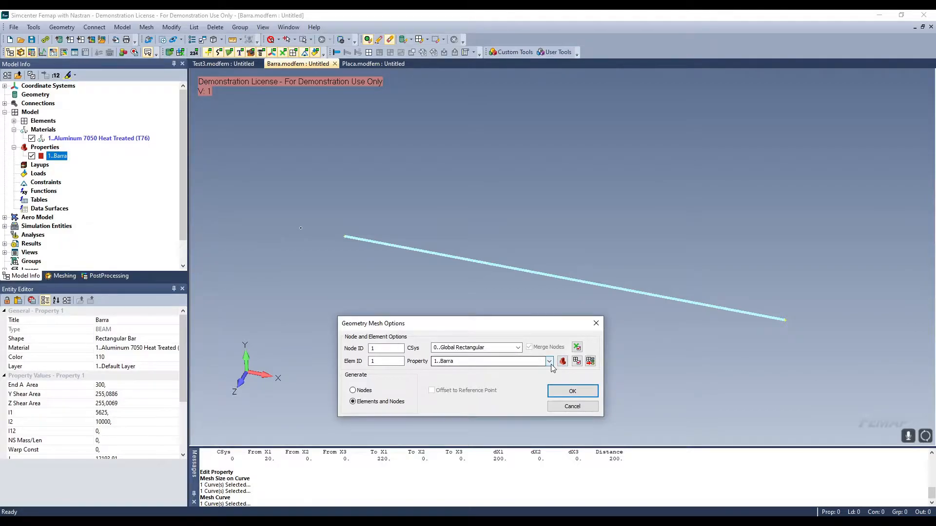
left_click(570, 392)
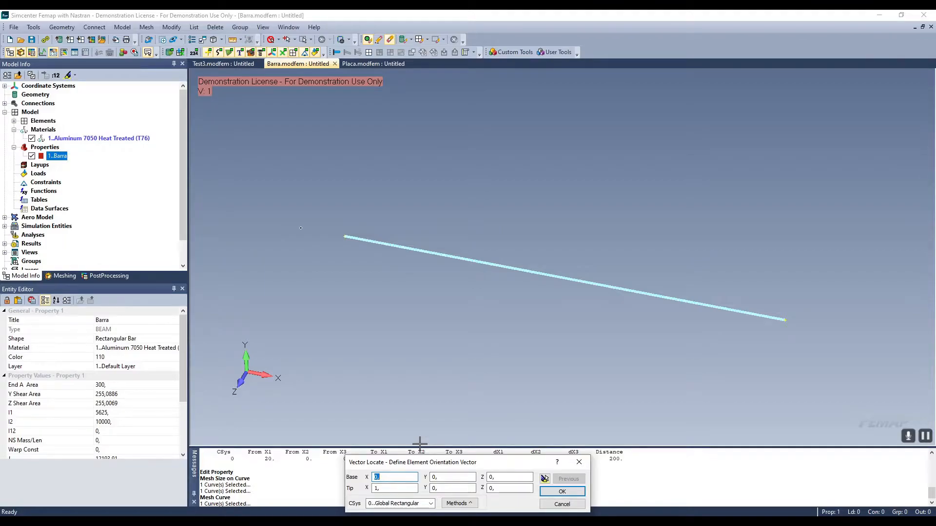
Define the element orientation vector with base 0, 0, 0 and tip 0, 0, 1, and generate the bar mesh
key("Tab")
key("Tab")
key("Tab")
key("Tab")
key("Tab")
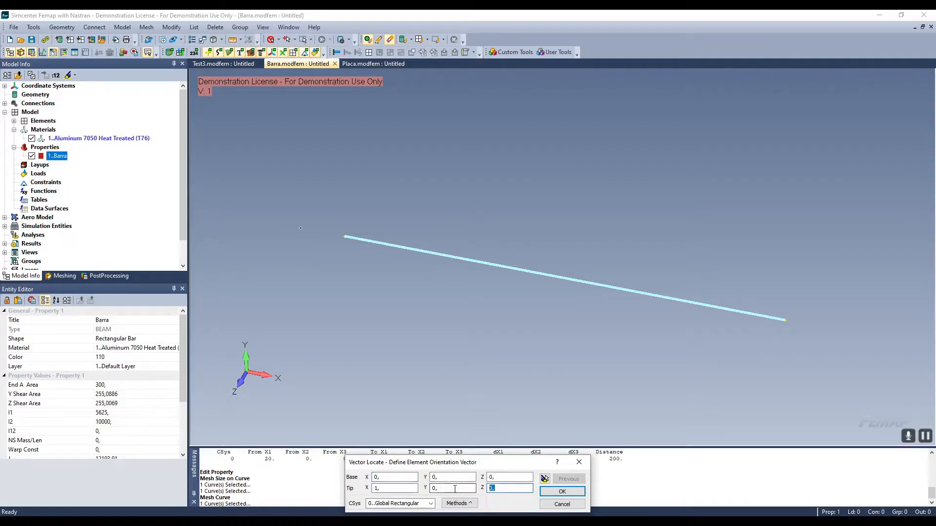
type("1")
left_click_drag(383, 489, 354, 495)
type("0")
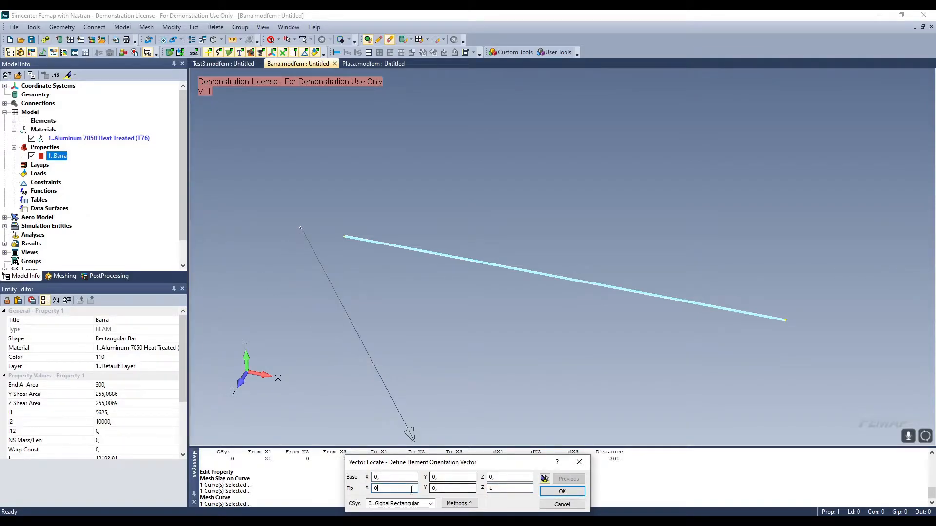
left_click(562, 491)
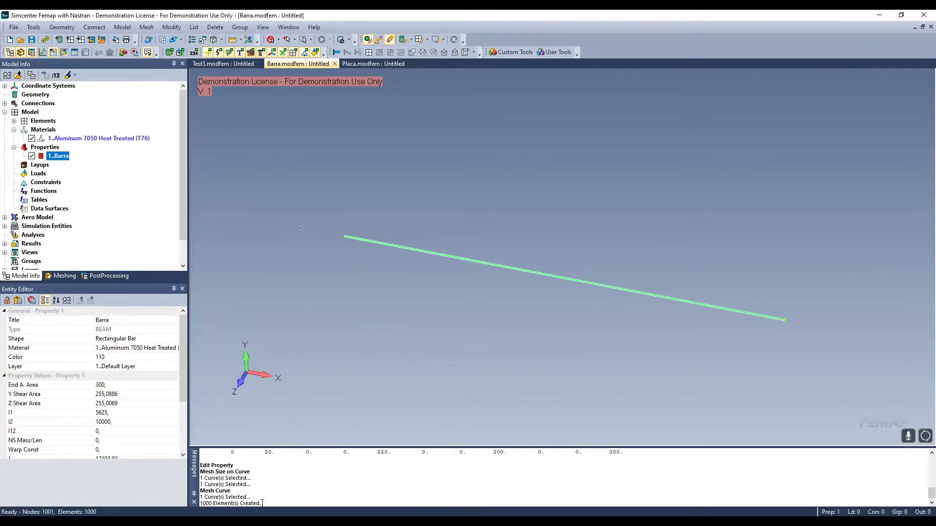
Highlight the created-elements line in the message output and look over the meshed bar
left_click_drag(262, 503, 209, 510)
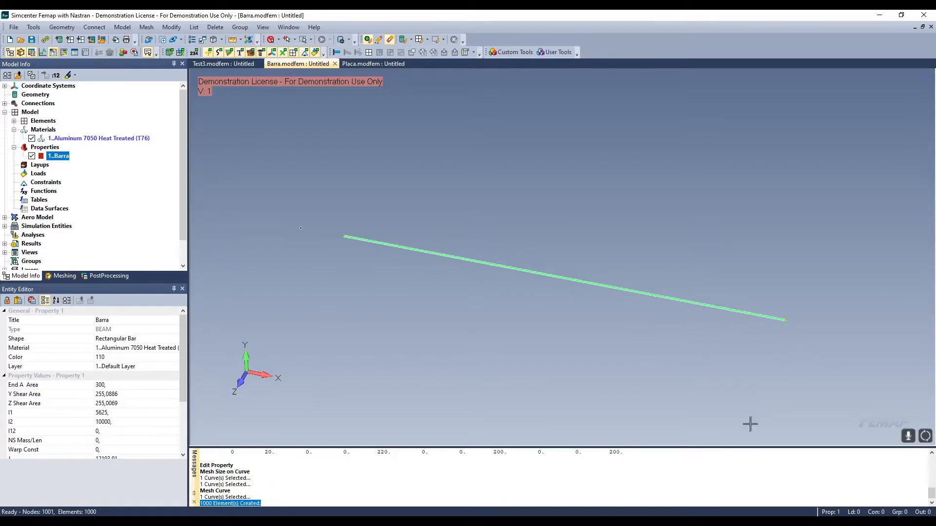
left_click(604, 474)
scroll(565, 279, "up", 2)
scroll(505, 259, "down", 2)
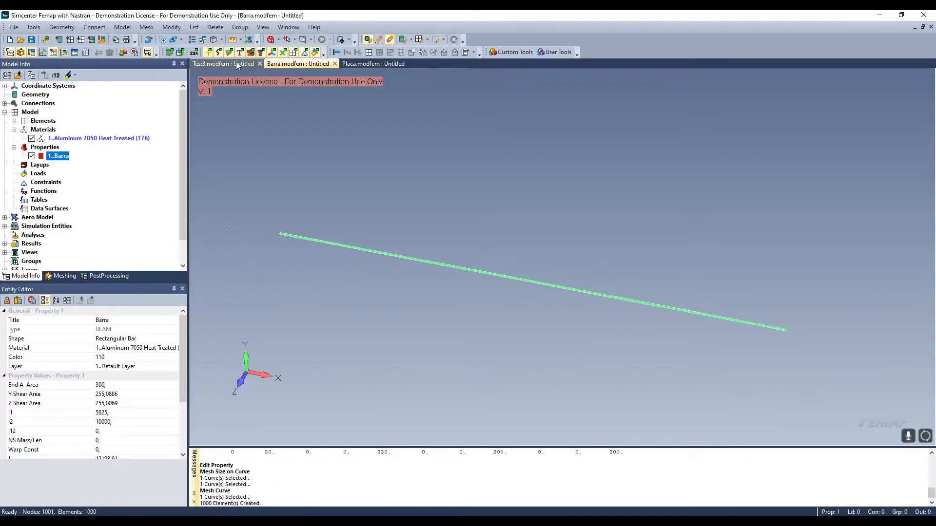
Toggle the node display off and on to check the nodes along the meshed bar
left_click(284, 52)
left_click(284, 52)
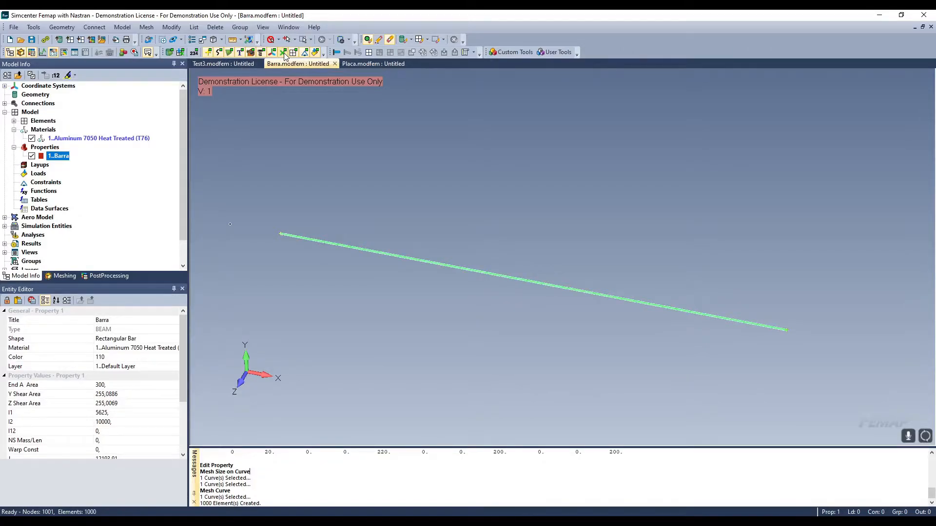
left_click(284, 53)
left_click(285, 53)
middle_click_drag(340, 326, 383, 299, "ctrl")
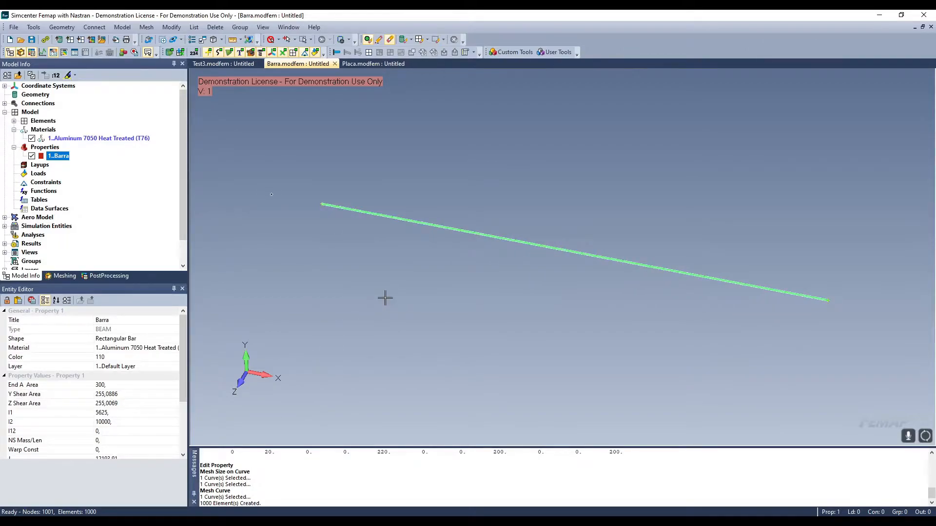
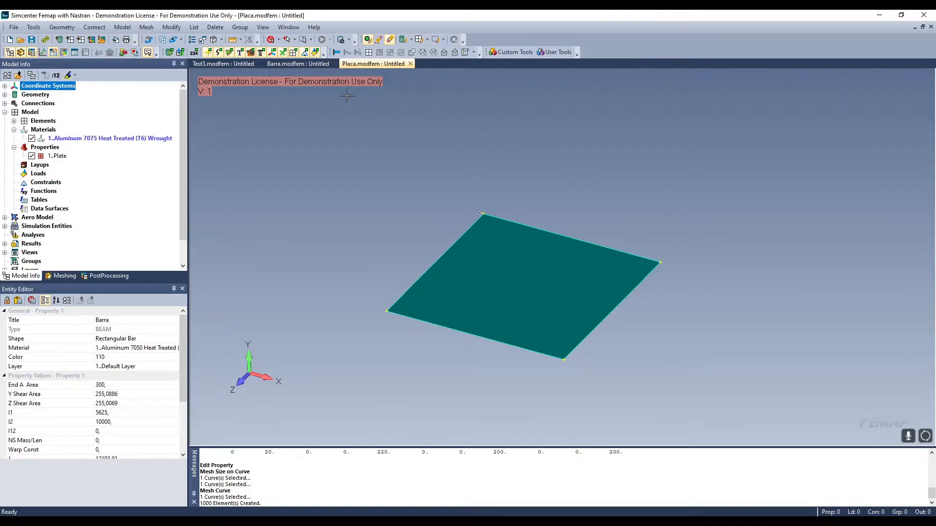
Measure the plate's edge along the Z direction between its two corner points
left_click(232, 42)
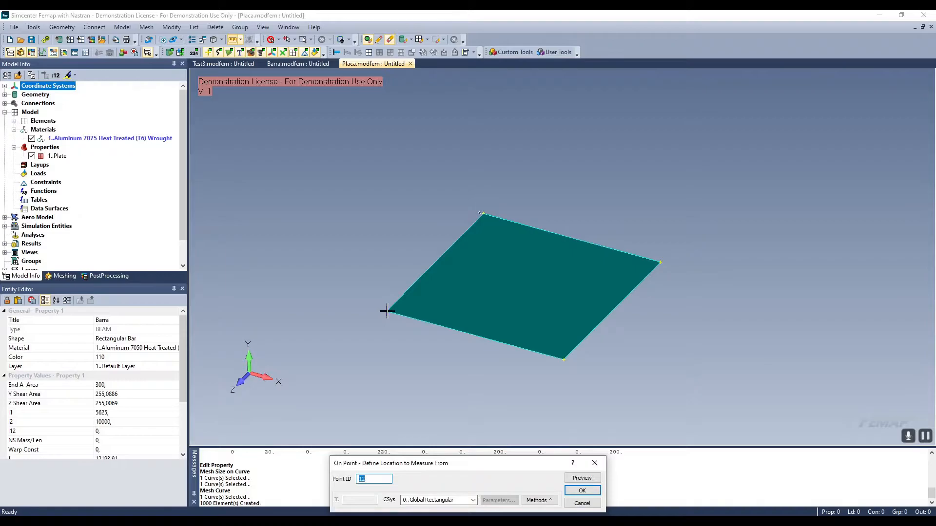
left_click(387, 311)
key("Return")
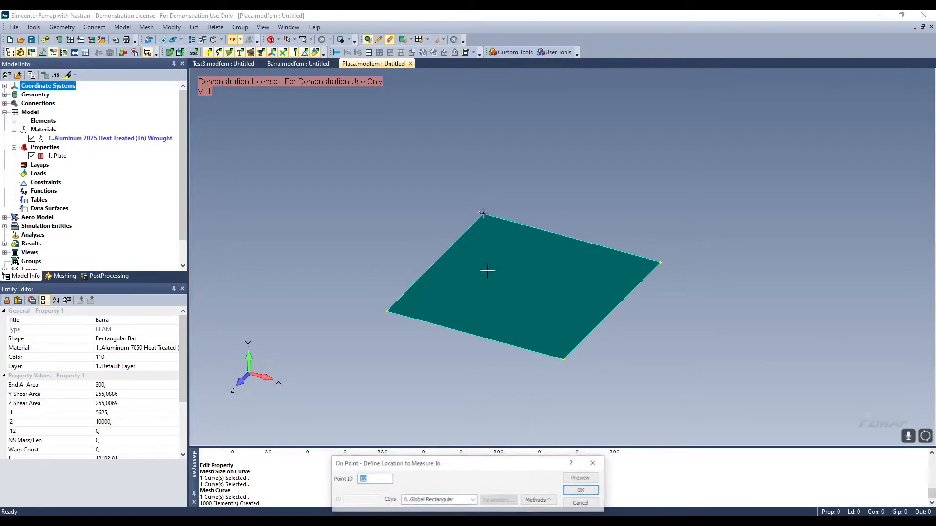
left_click(487, 211)
key("Return")
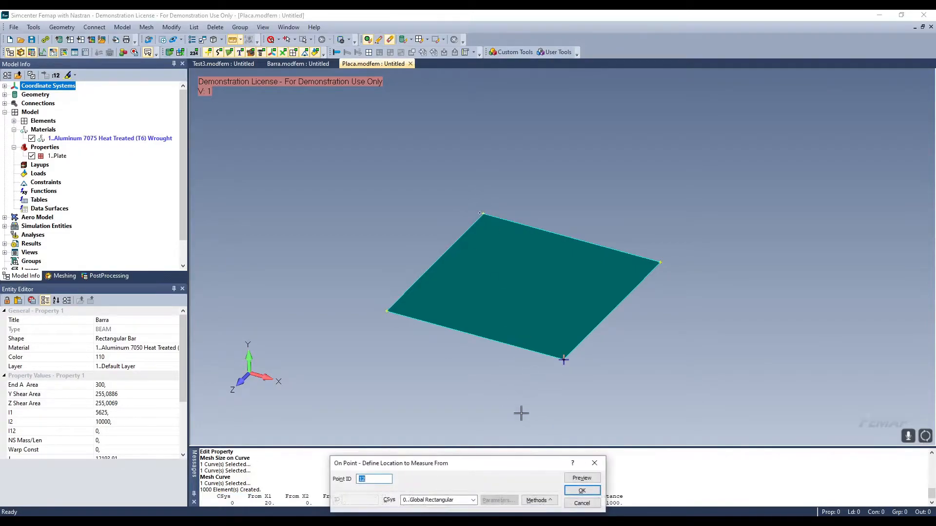
left_click_drag(507, 462, 611, 360)
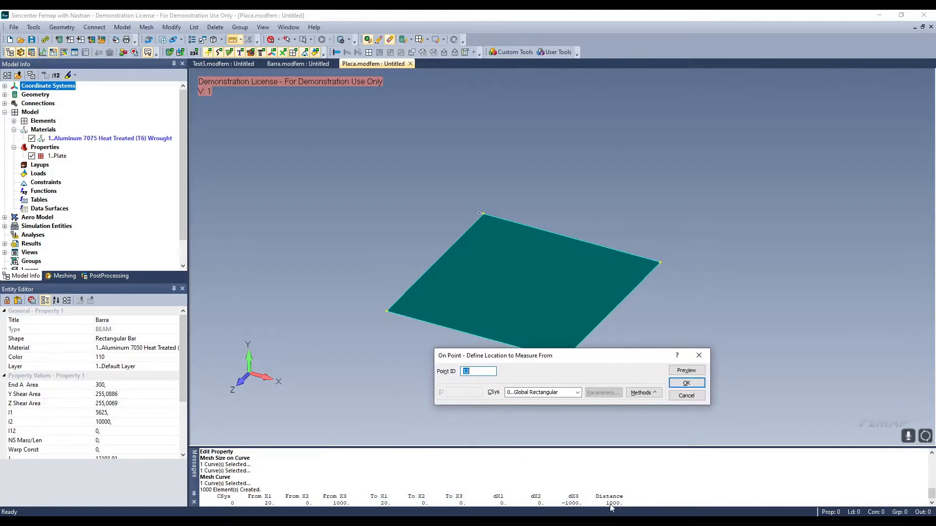
Measure the plate's edge along the X direction between its corner points and leave the measuring command
left_click_drag(515, 357, 476, 389)
left_click(381, 314)
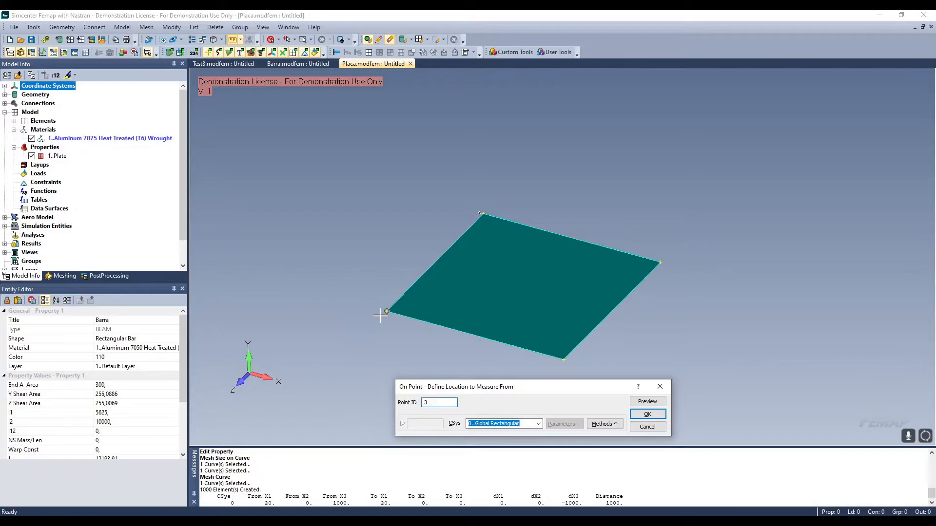
key("Return")
key("Return")
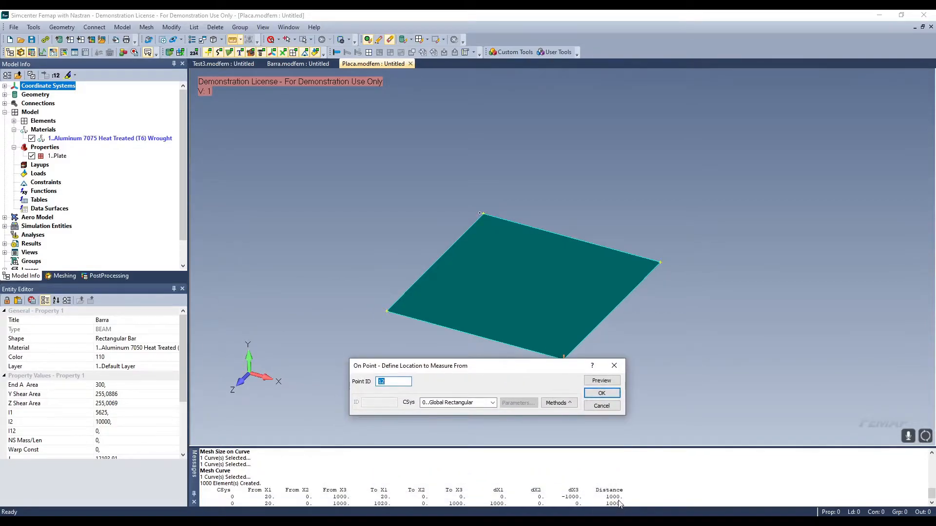
left_click(614, 366)
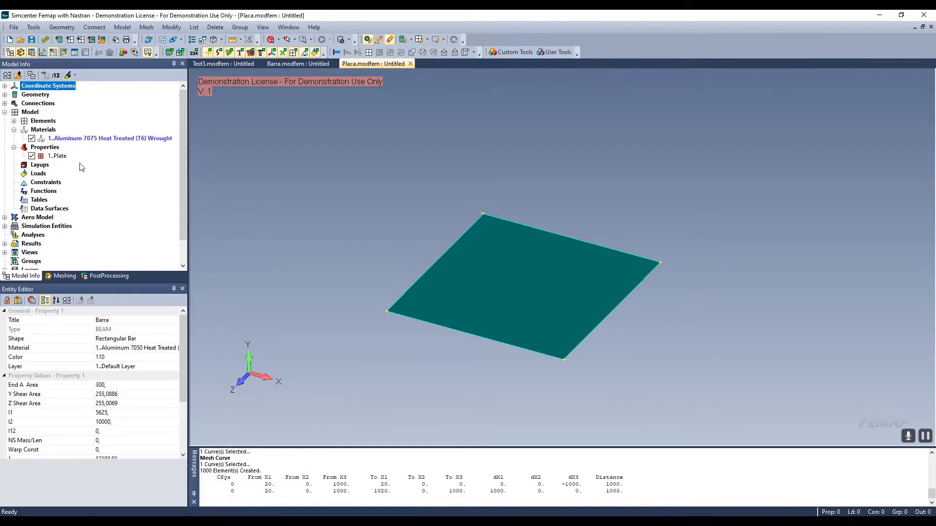
Review the Plate property's definition, including its assigned material and thickness
right_click(58, 157)
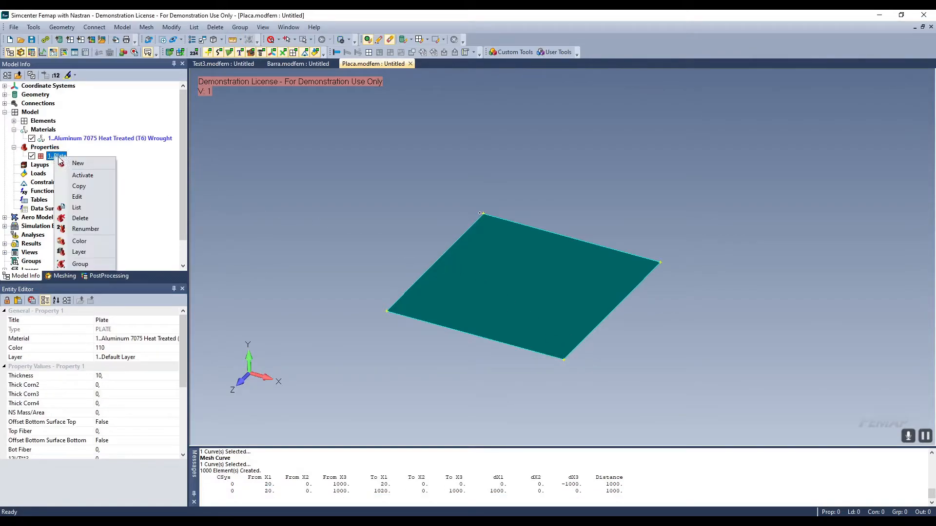
left_click(101, 195)
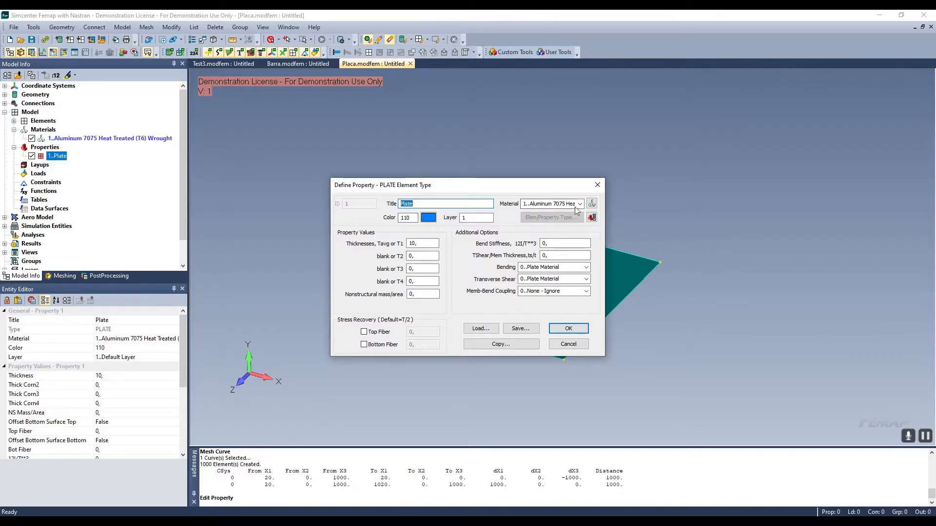
double_click(415, 243)
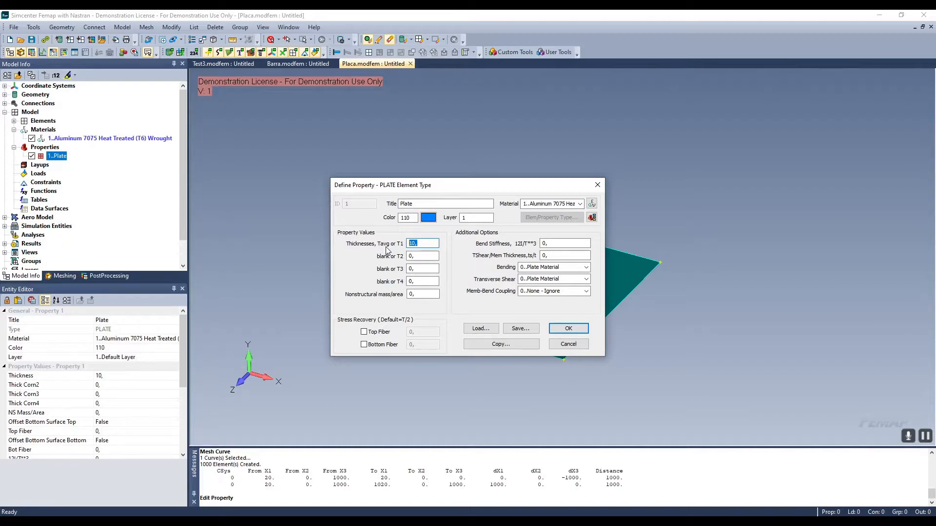
left_click_drag(441, 187, 482, 217)
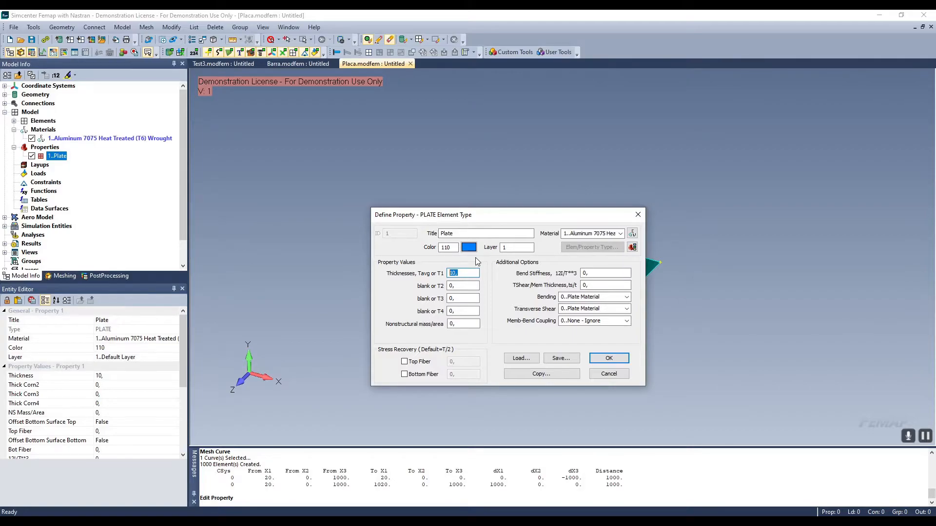
left_click(609, 358)
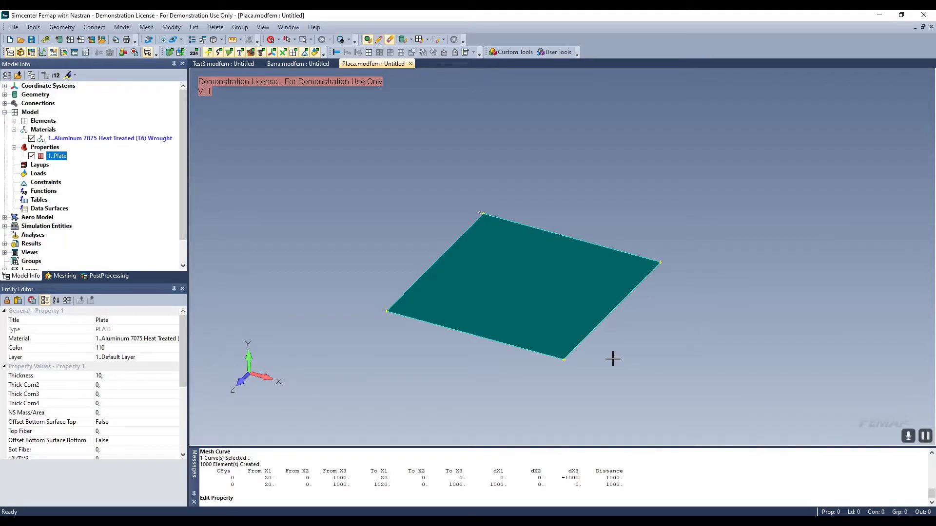
Set the mesh size on the plate surface to an element size of 5
left_click(146, 27)
mouse_move(164, 54)
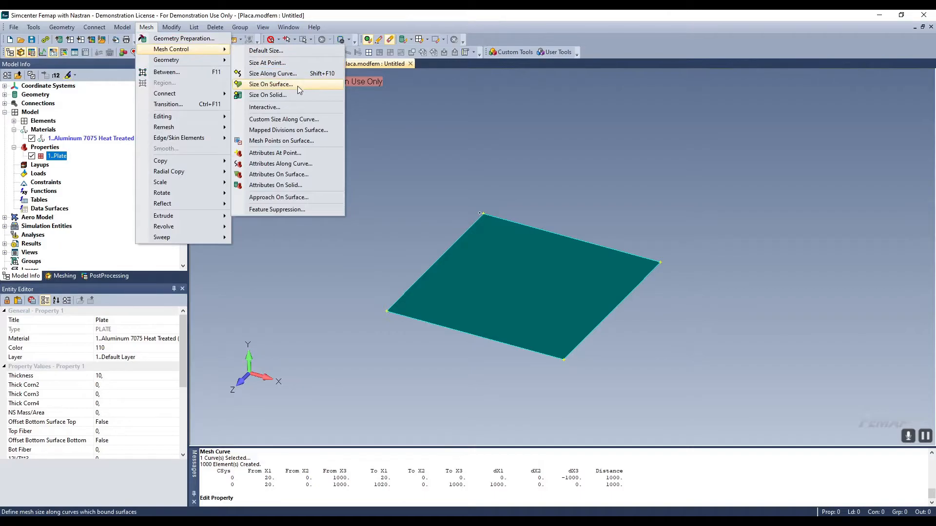
left_click(271, 84)
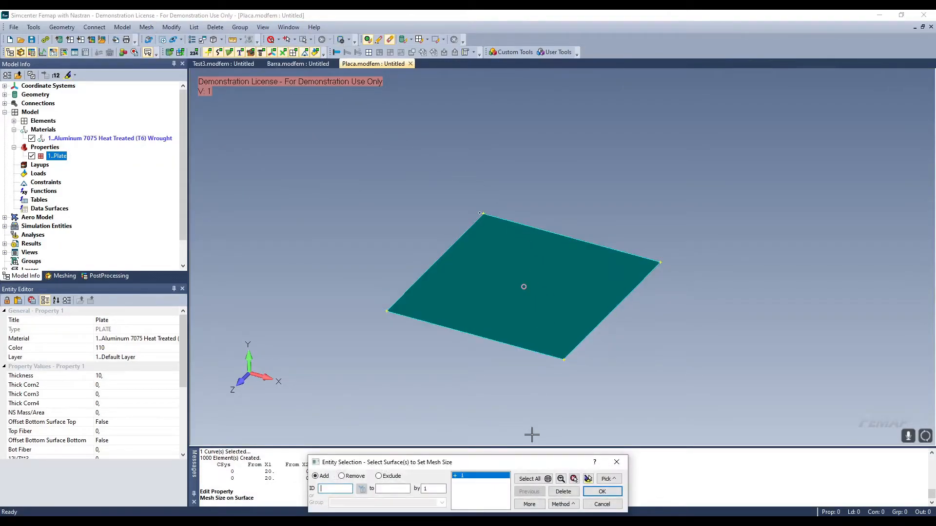
left_click(588, 479)
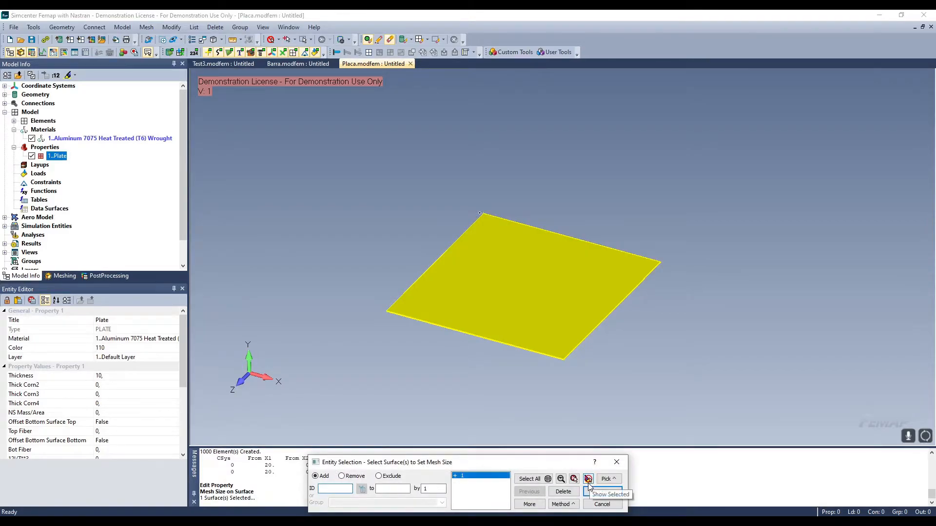
left_click(590, 482)
left_click(601, 492)
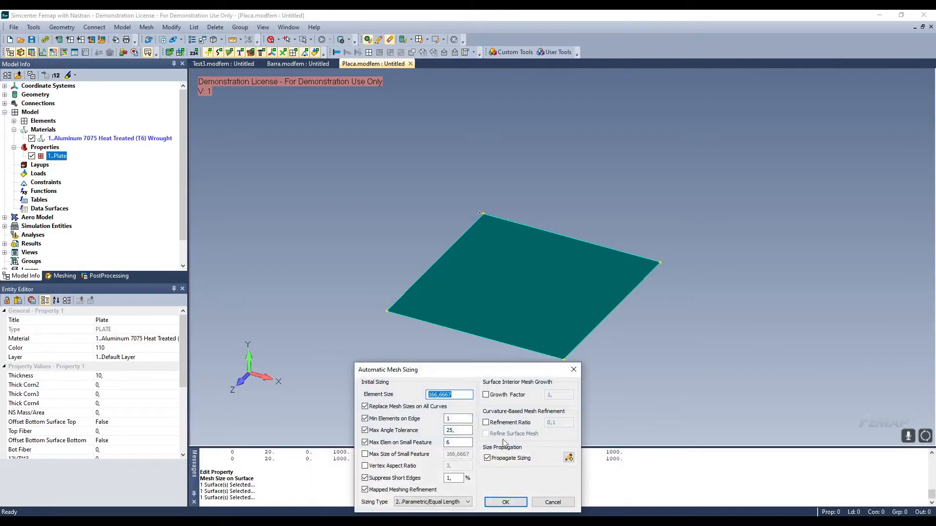
left_click(456, 397)
double_click(457, 397)
type("10")
key("BackSpace")
key("BackSpace")
type("5")
left_click(518, 505)
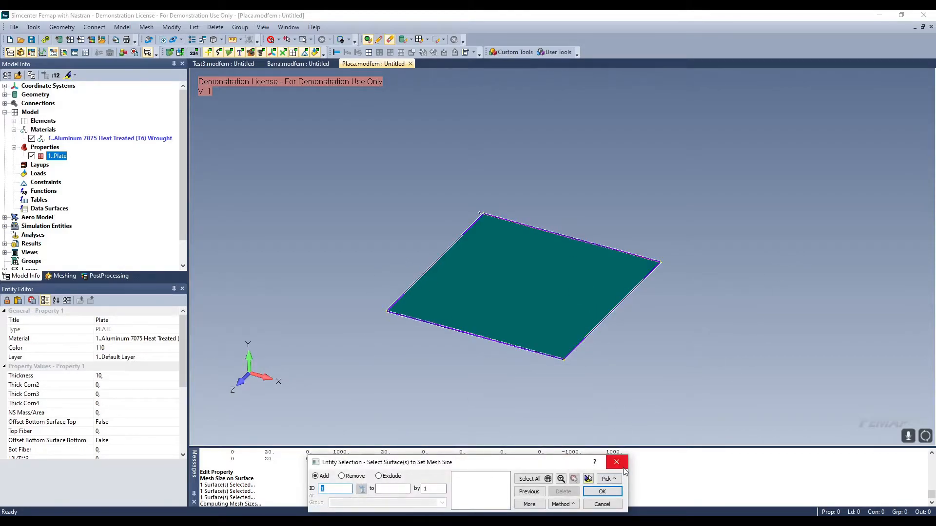
left_click(602, 504)
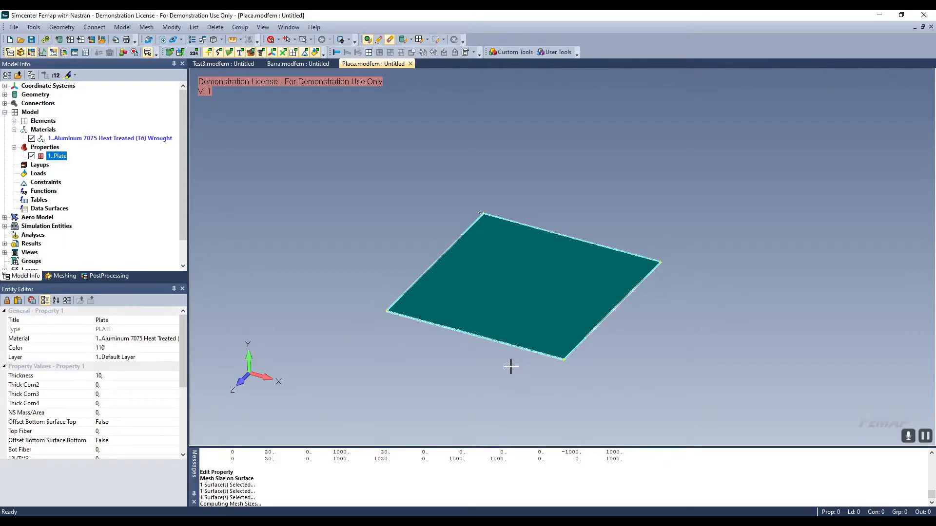
Mesh the plate surface with quad elements using the Plate property, automatic mesher and mapped meshing on
left_click(151, 29)
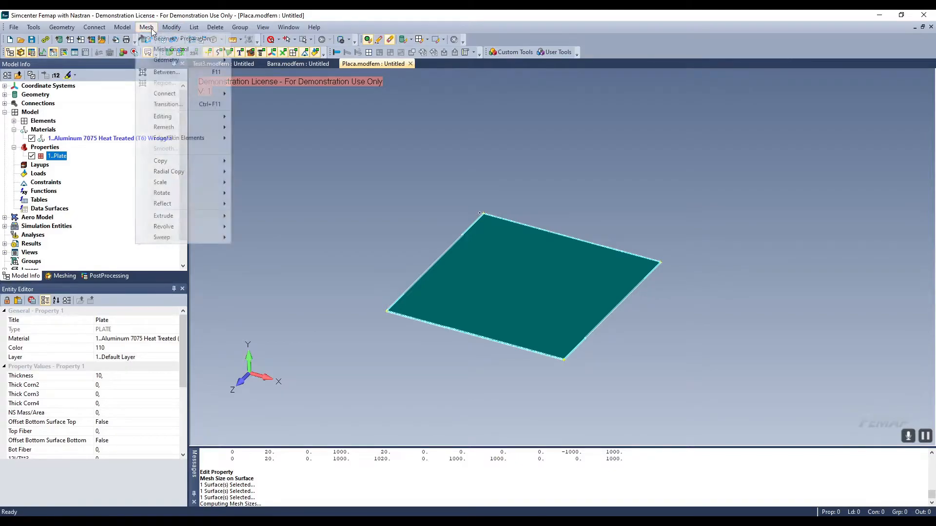
mouse_move(180, 59)
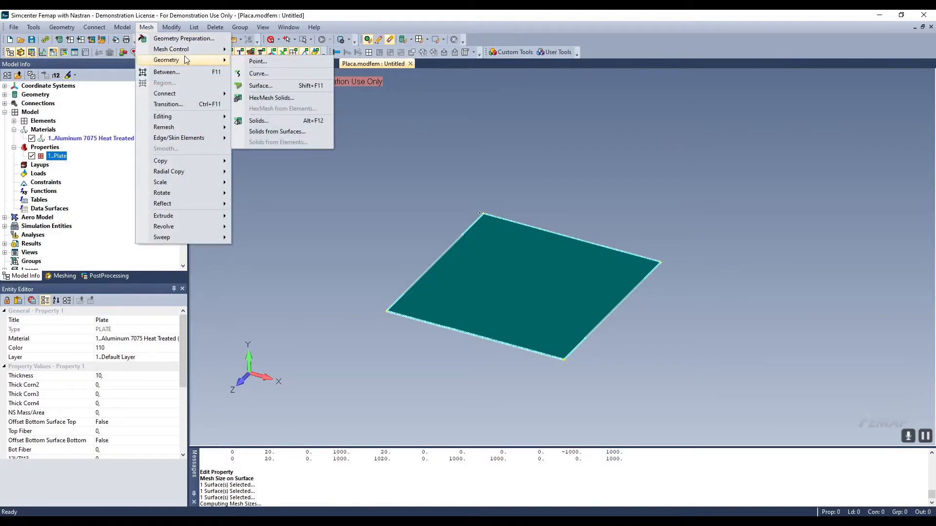
left_click(281, 86)
left_click(524, 287)
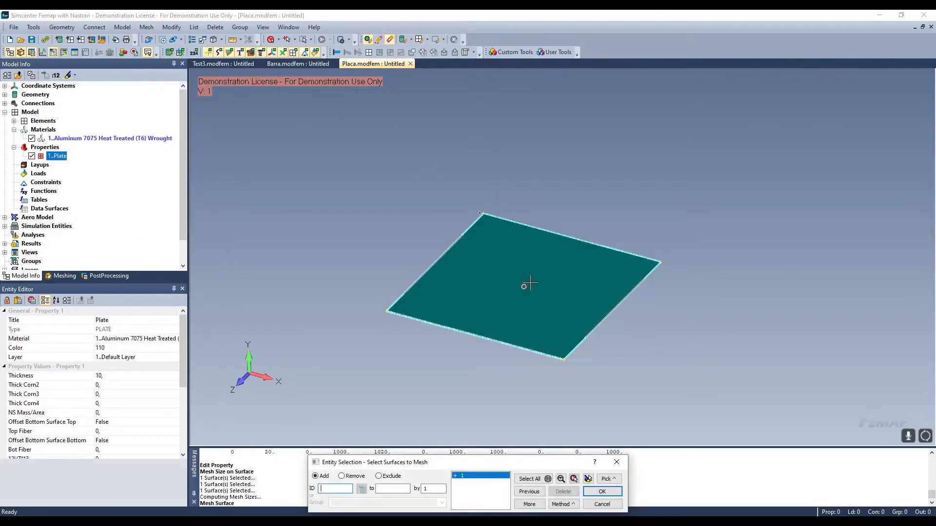
left_click(596, 494)
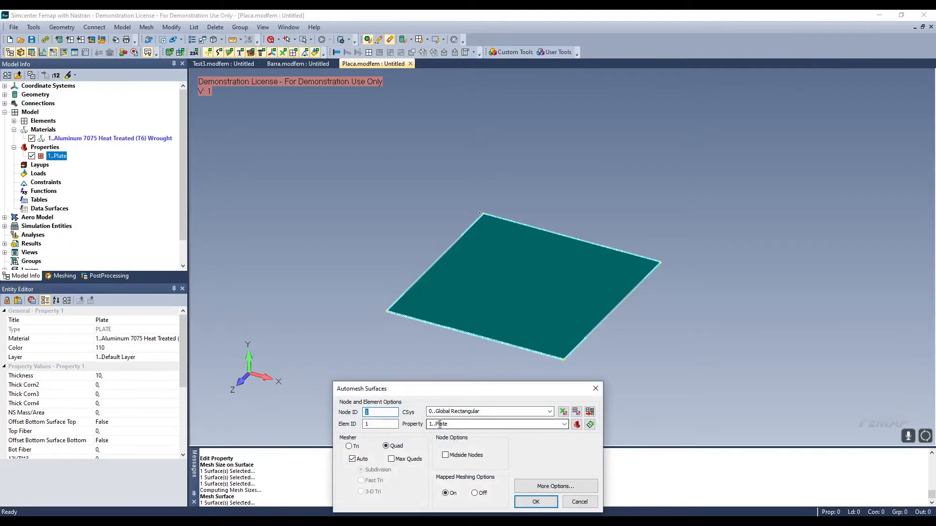
left_click(536, 501)
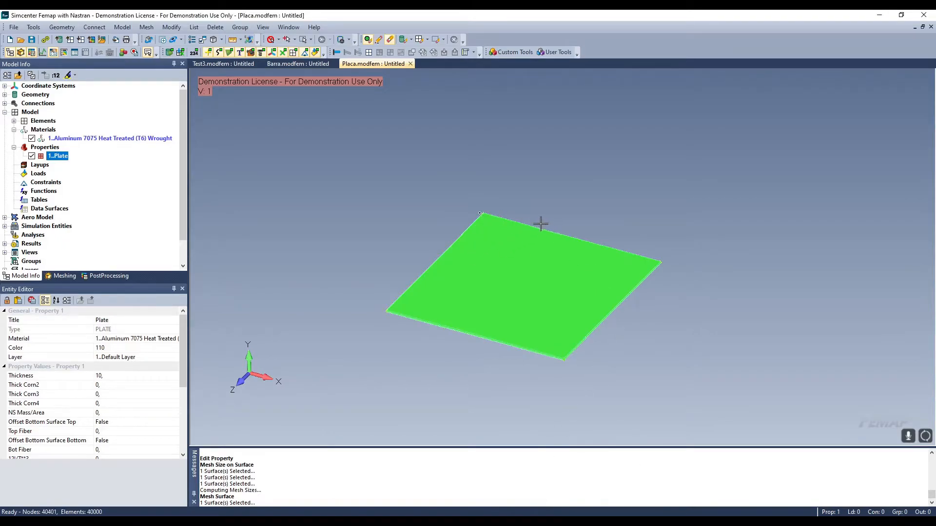
Switch the plate's mesh display so individual elements can be distinguished, and examine the quad mesh up close and as a whole
left_click(293, 52)
scroll(478, 267, "up", 5)
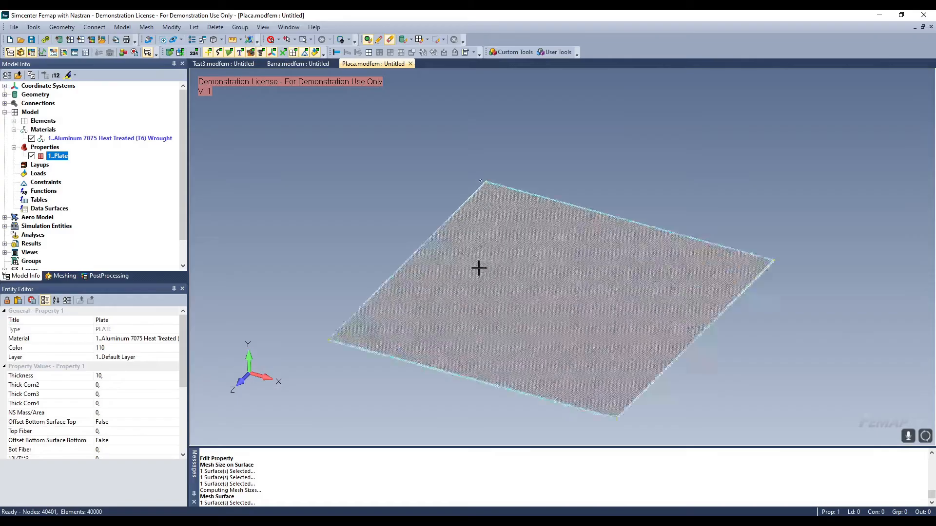
scroll(536, 354, "up", 3)
scroll(463, 346, "down", 1)
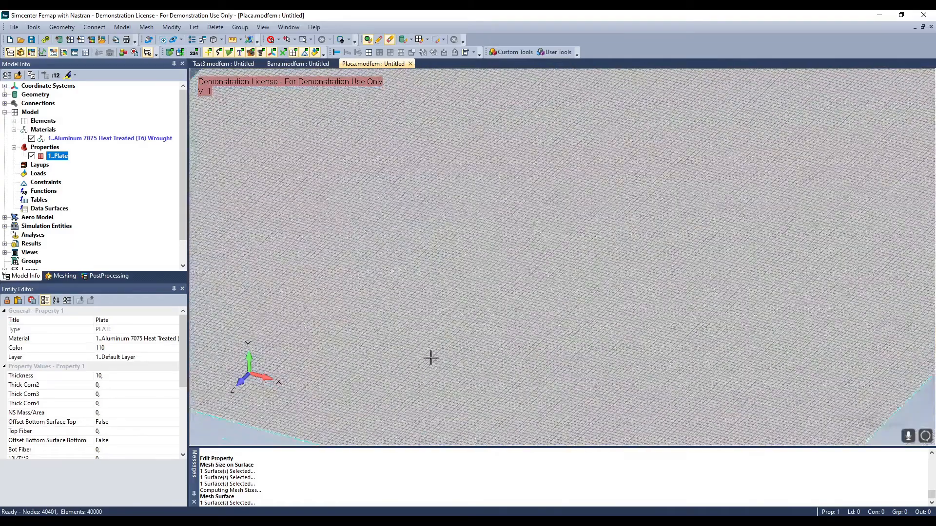
scroll(239, 429, "up", 5)
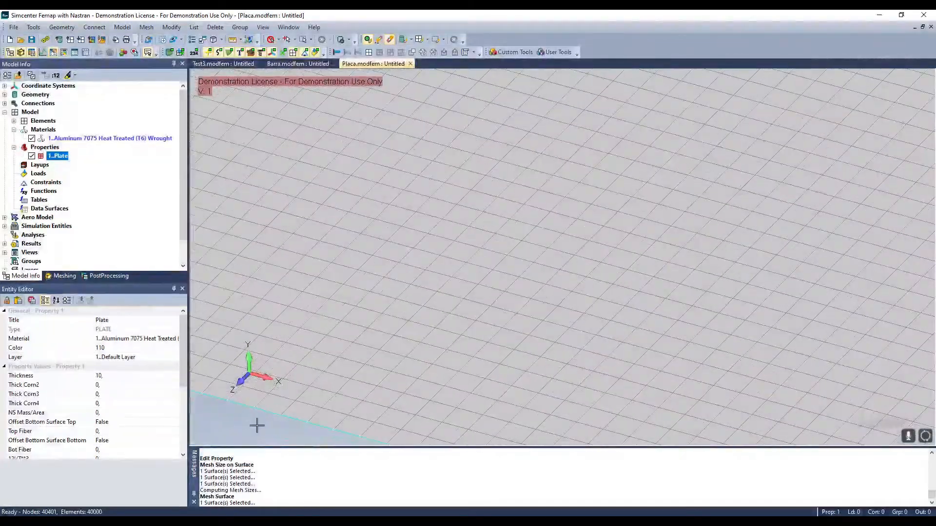
scroll(282, 423, "down", 6)
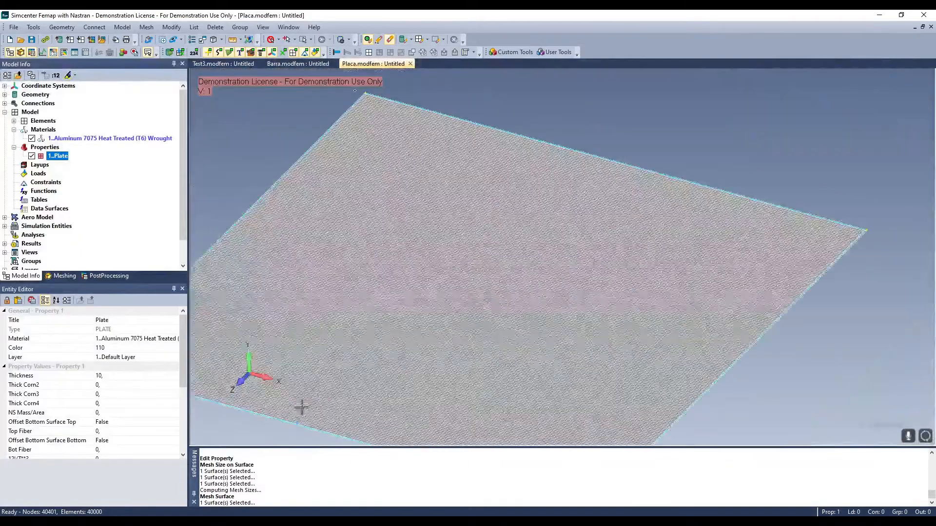
scroll(326, 305, "down", 4)
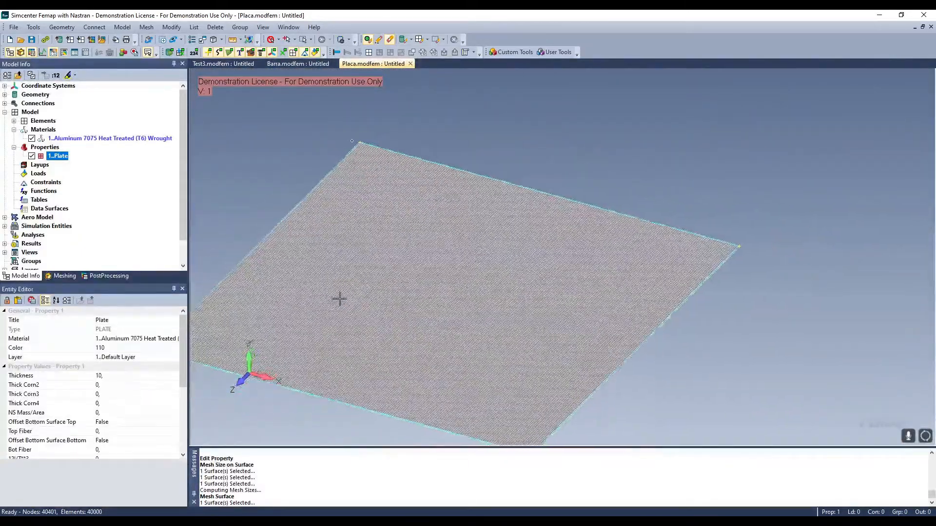
middle_click_drag(421, 272, 427, 270, "ctrl")
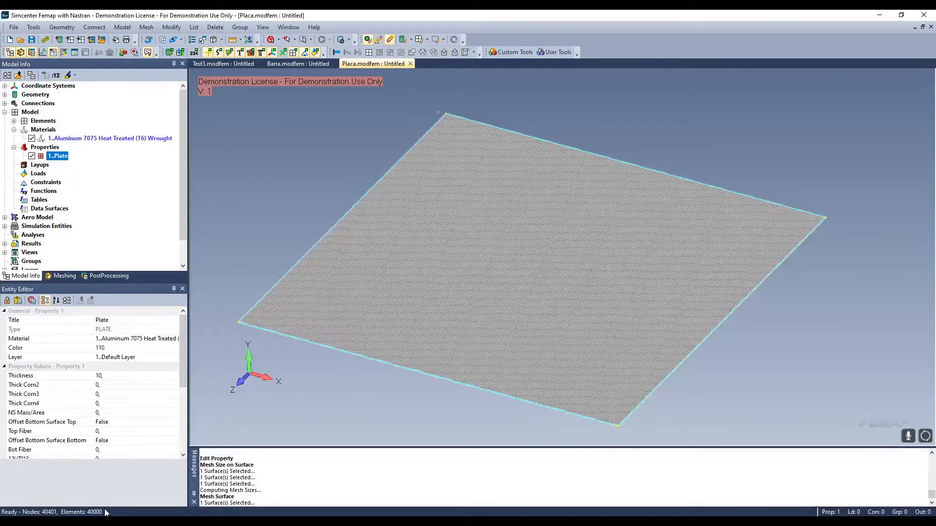
scroll(361, 363, "up", 5)
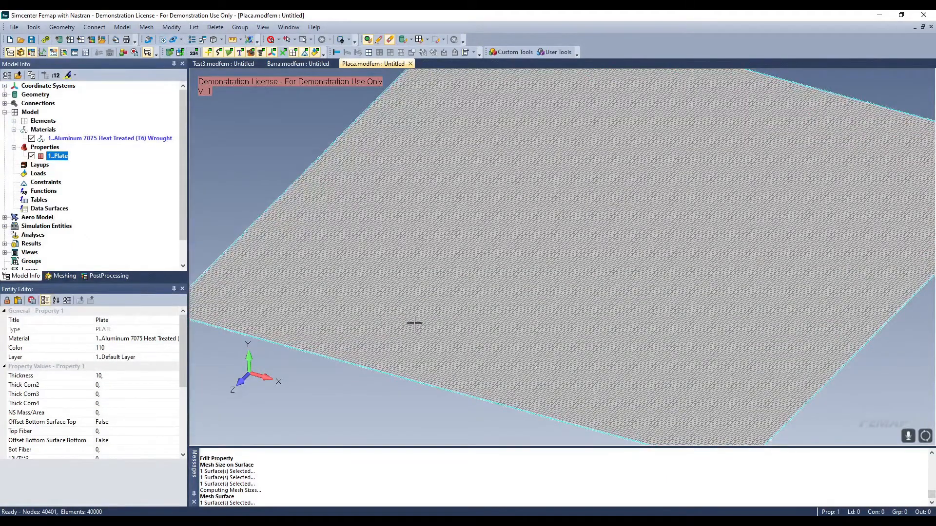
scroll(415, 325, "down", 3)
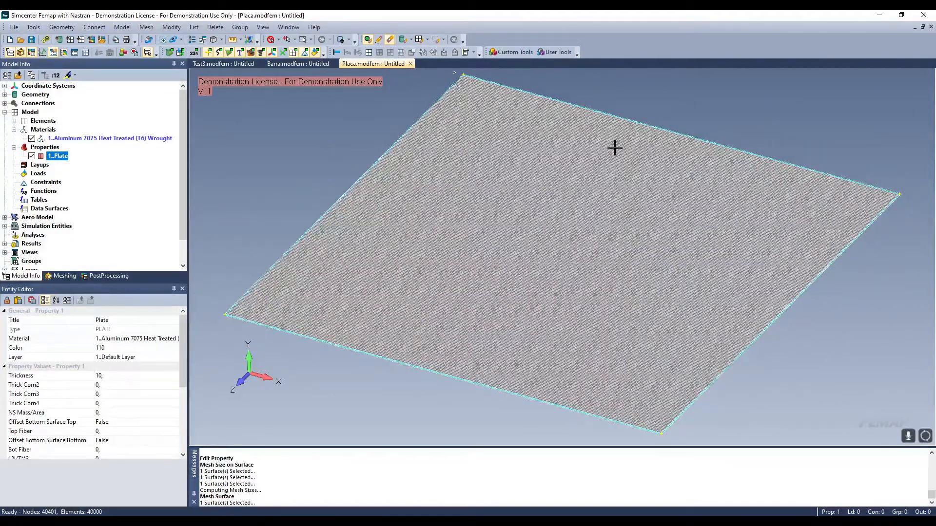
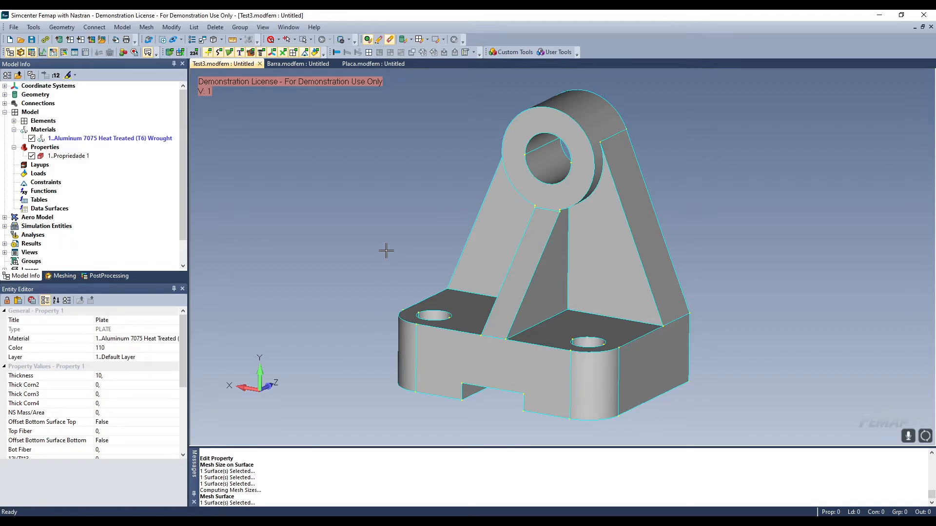
Set the mesh size on the bracket solid in Test3 for tet meshing with an element size of 4.03619
left_click(147, 27)
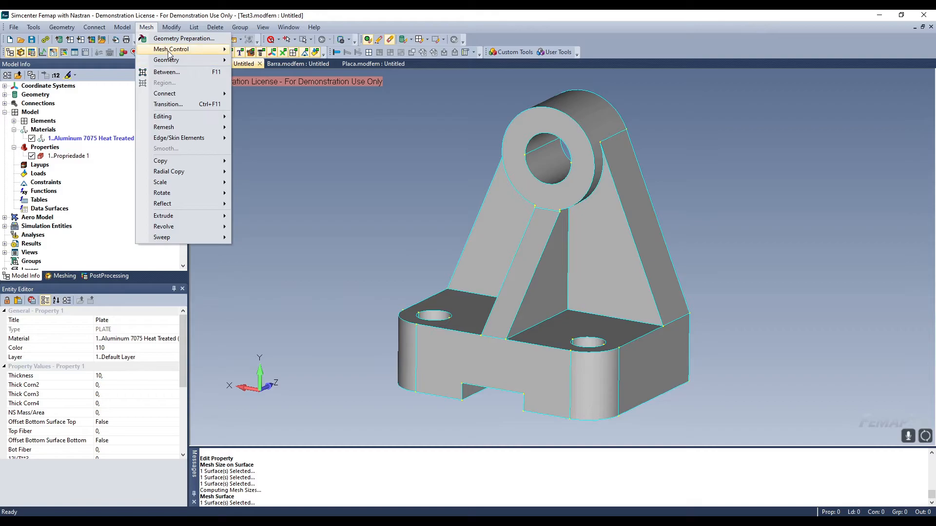
mouse_move(215, 49)
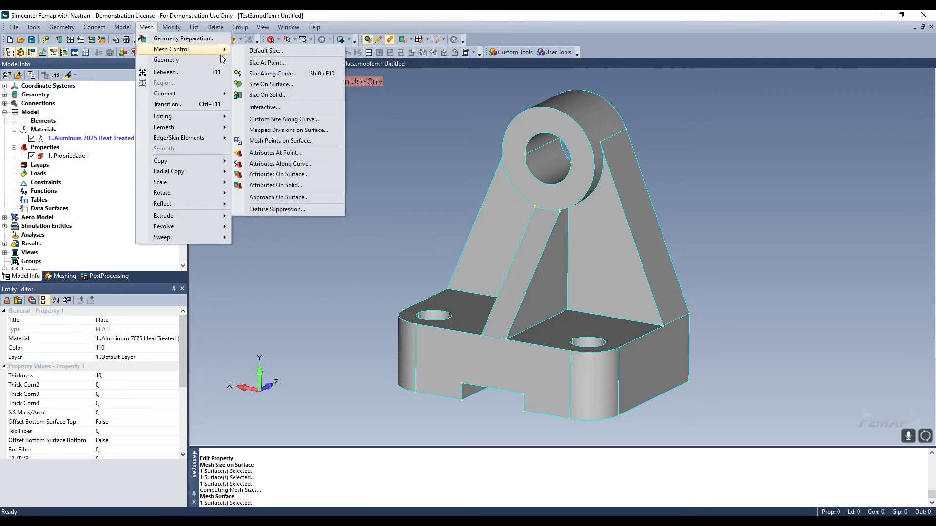
left_click(280, 96)
left_click(536, 301)
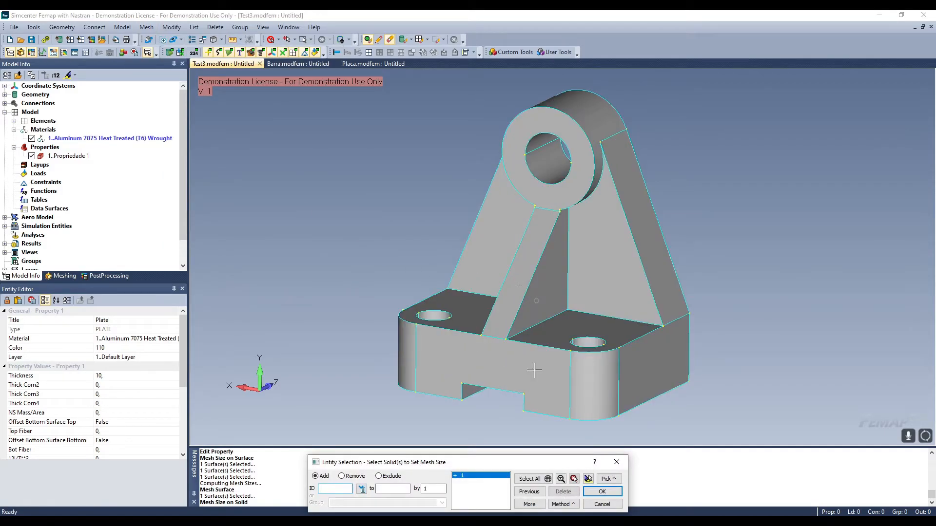
left_click(588, 479)
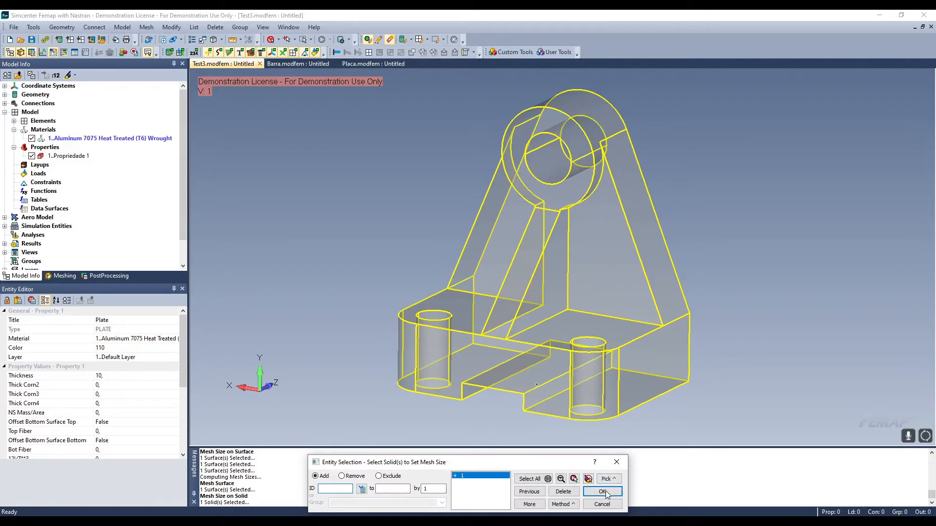
left_click(602, 491)
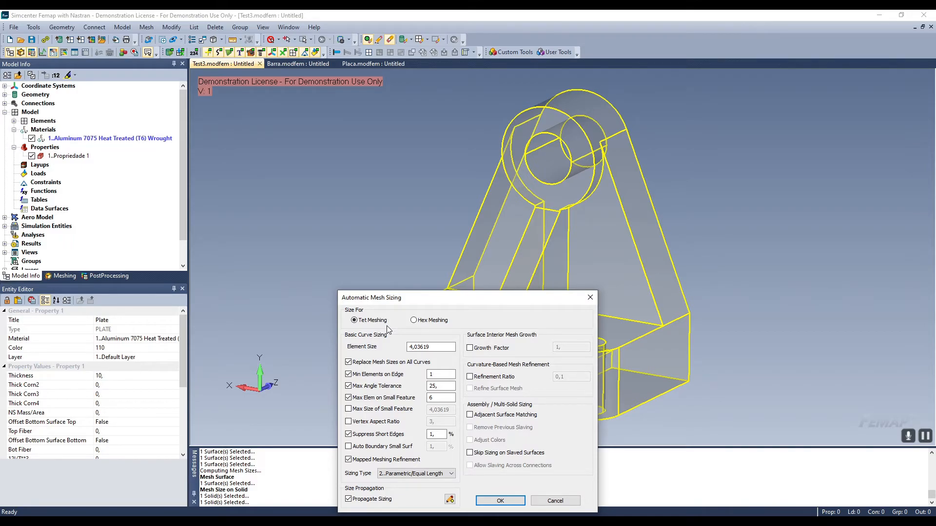
double_click(416, 347)
left_click(500, 501)
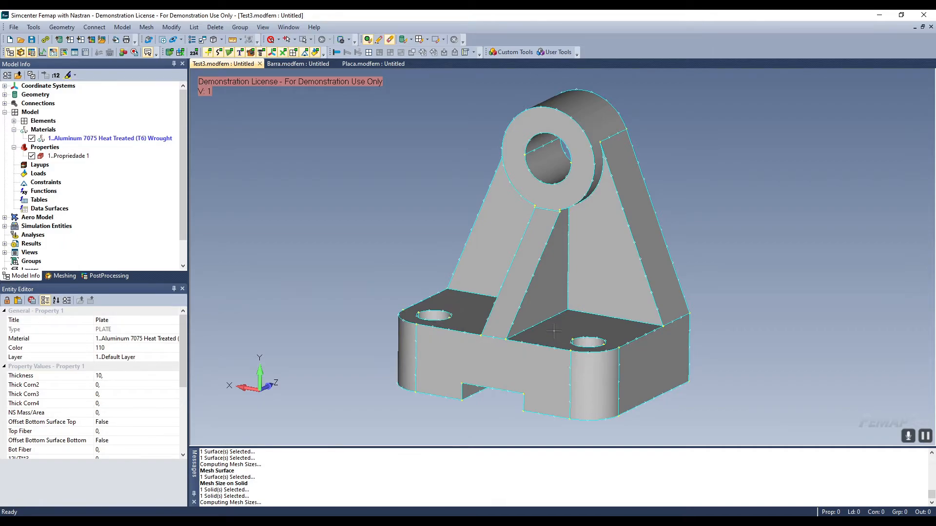
Set the mesh size on the bracket solid to an element size of 1 for tet meshing
scroll(525, 253, "up", 2)
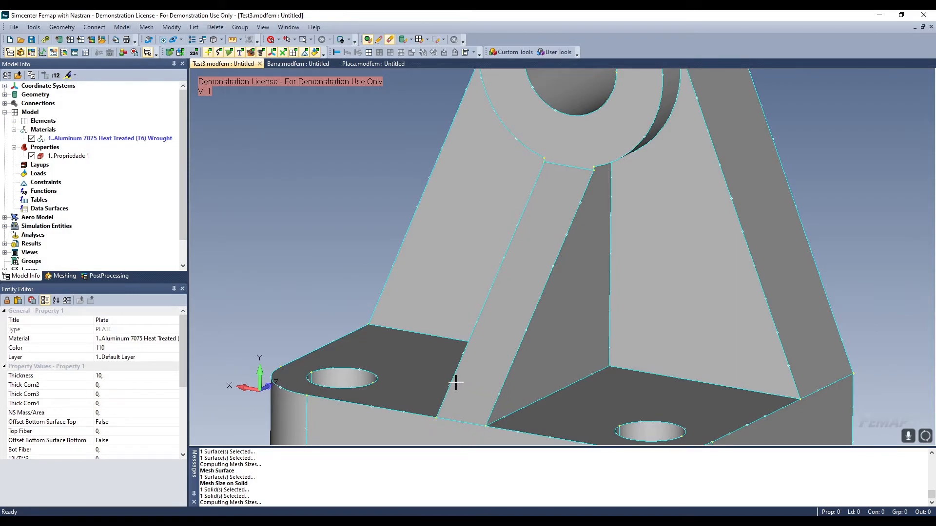
scroll(497, 393, "down", 1)
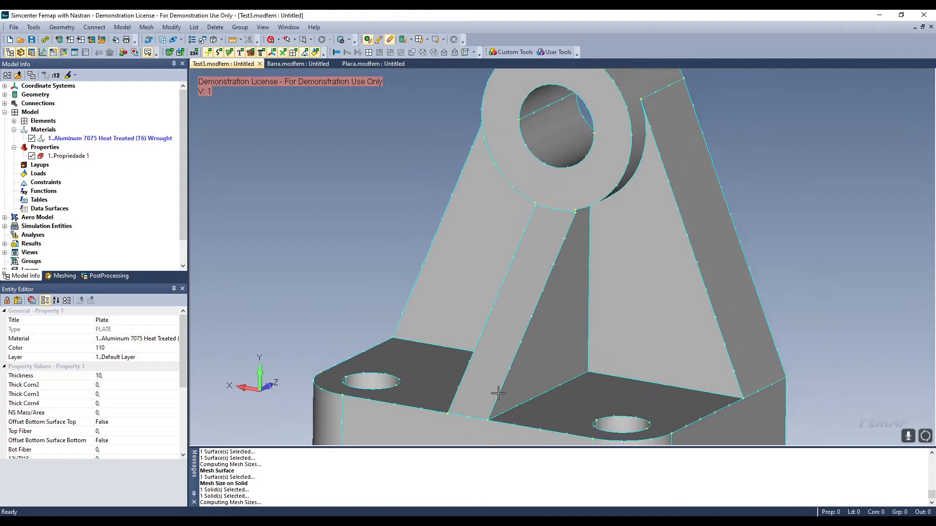
scroll(498, 392, "down", 3)
middle_click_drag(498, 392, 460, 336, "ctrl")
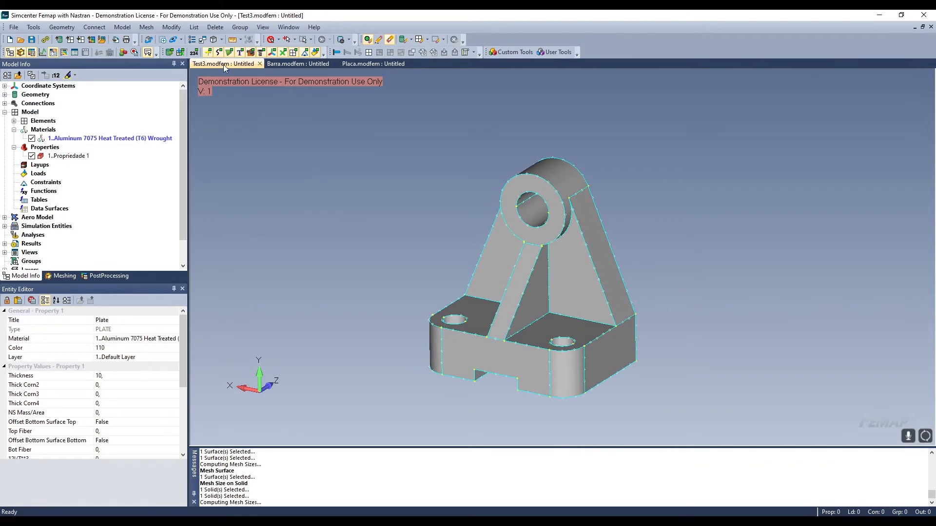
left_click(146, 27)
mouse_move(161, 50)
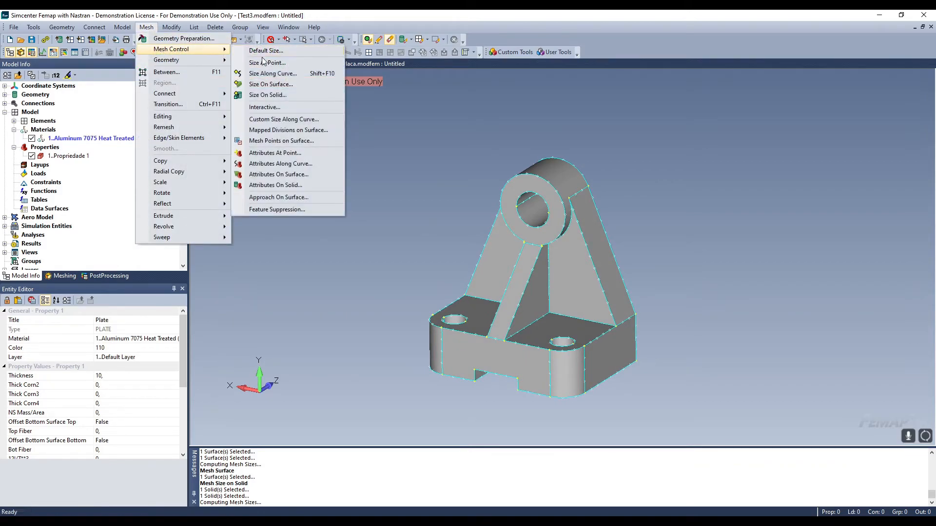
left_click(280, 94)
left_click(501, 278)
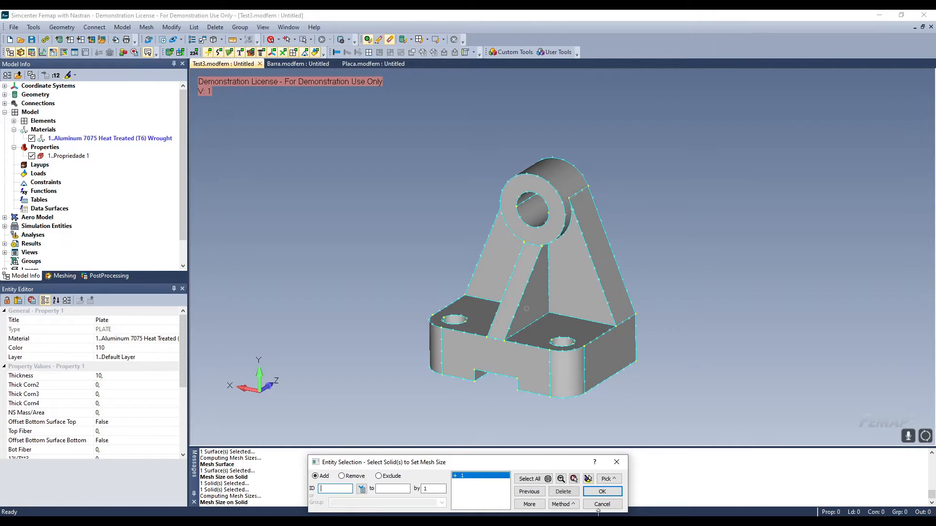
left_click(601, 492)
left_click_drag(443, 349, 373, 350)
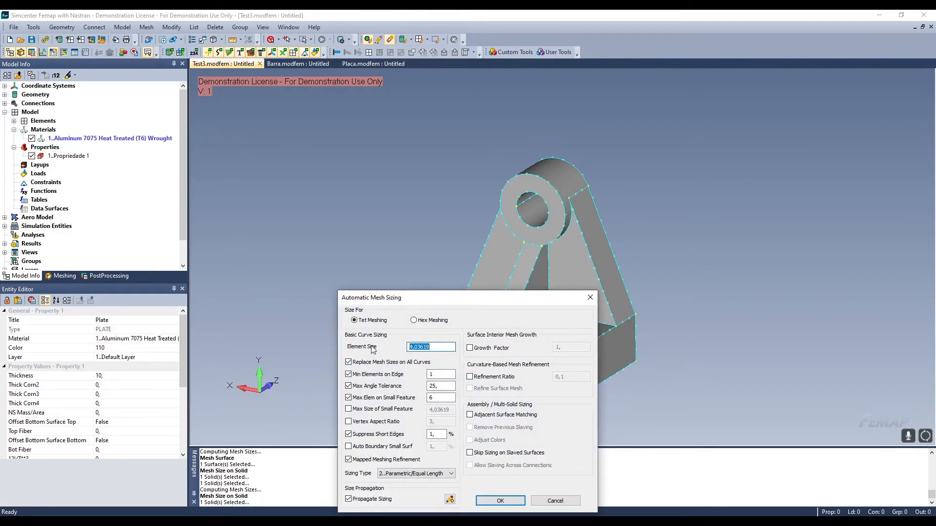
type("1")
left_click(501, 501)
Mesh the bracket solid with property Propriedade 1, using the Tet/Pyramid Mesh approach with midside nodes and a tet growth ratio of 1.1
scroll(508, 330, "up", 6)
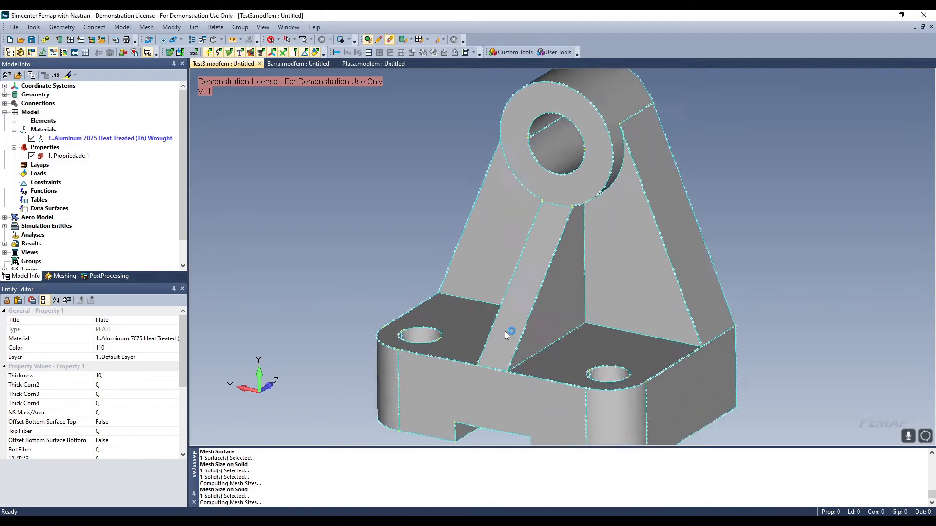
scroll(567, 287, "down", 7)
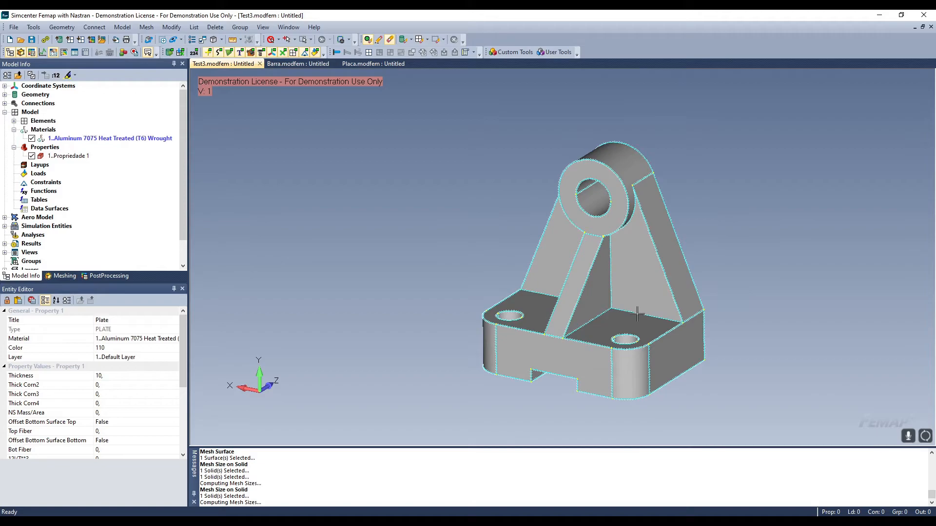
middle_click_drag(628, 312, 575, 310)
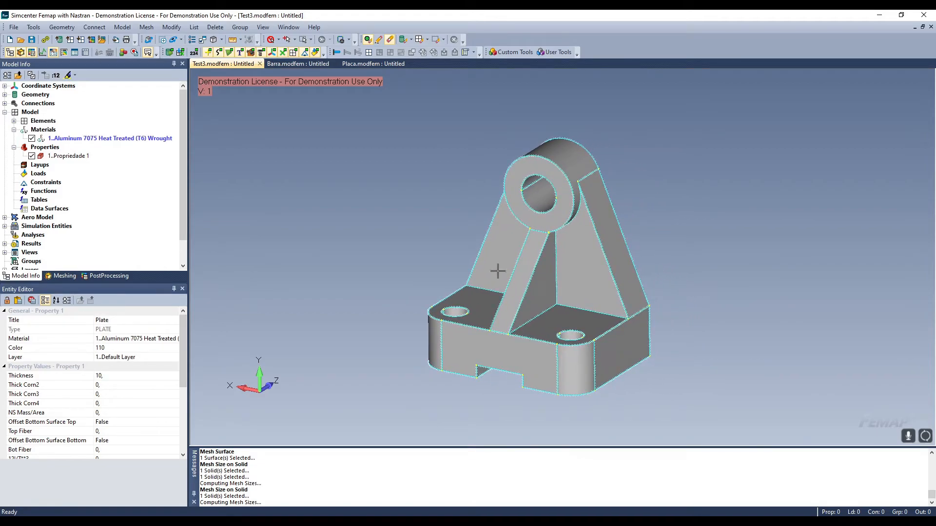
left_click(146, 27)
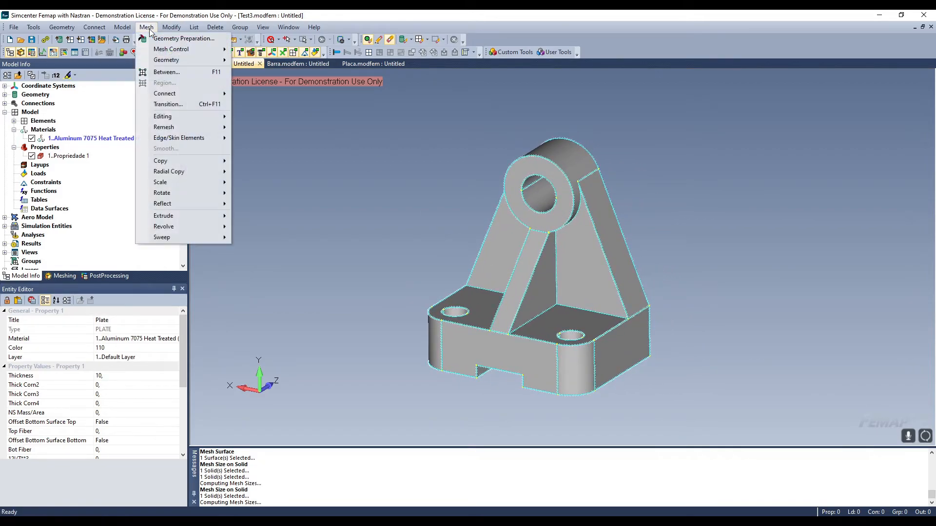
mouse_move(195, 60)
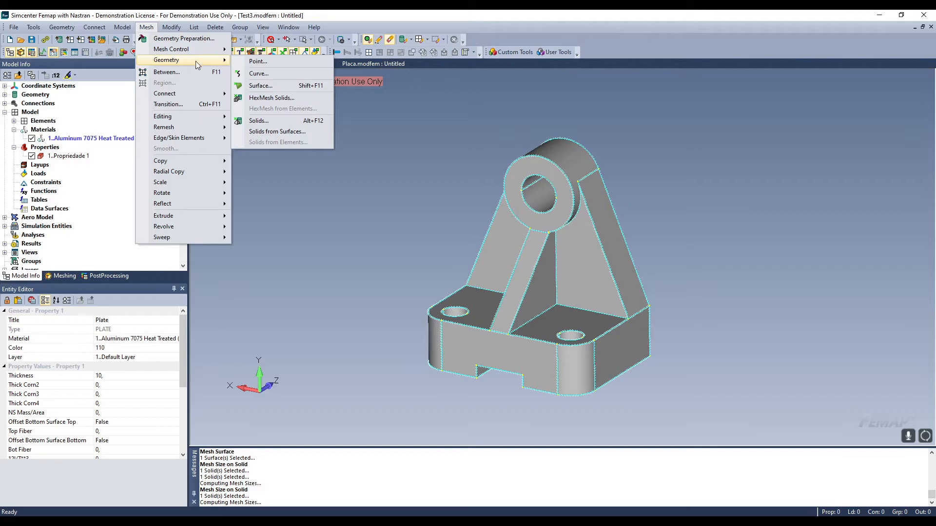
left_click(276, 121)
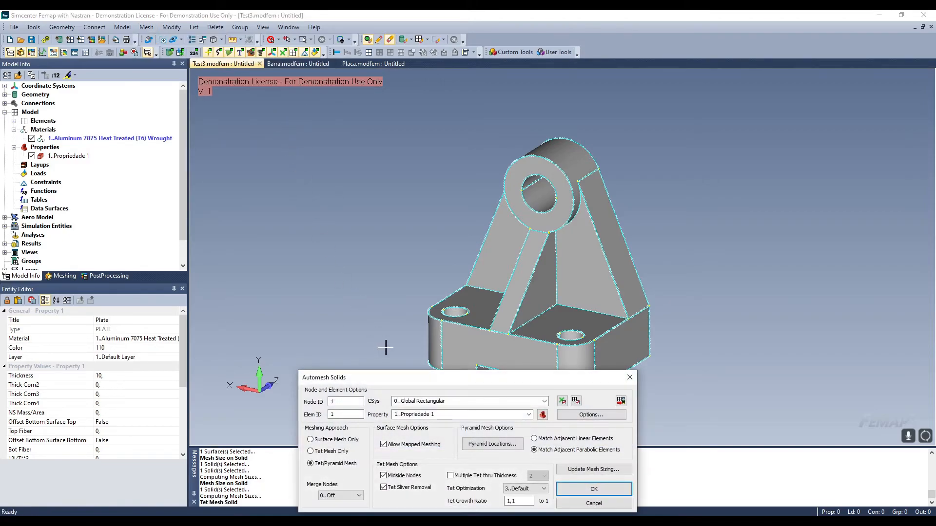
left_click_drag(401, 382, 441, 336)
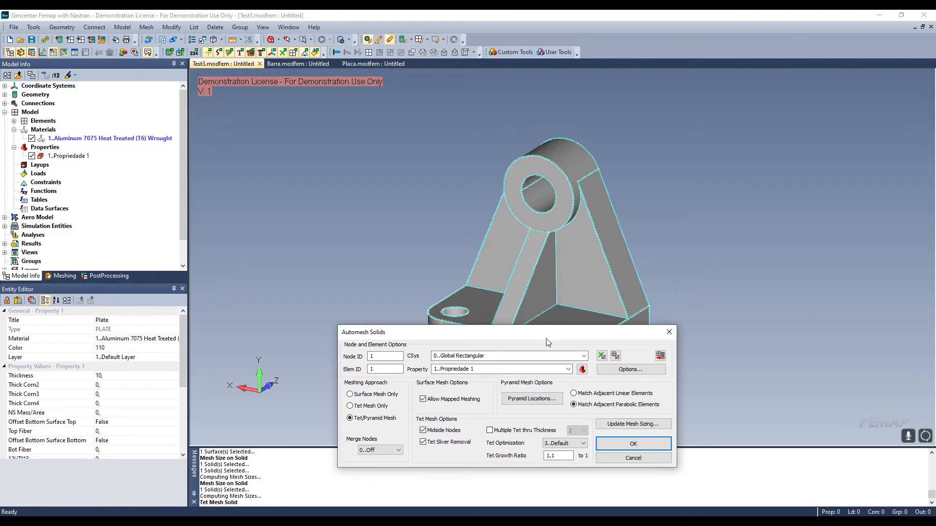
left_click_drag(546, 341, 314, 159)
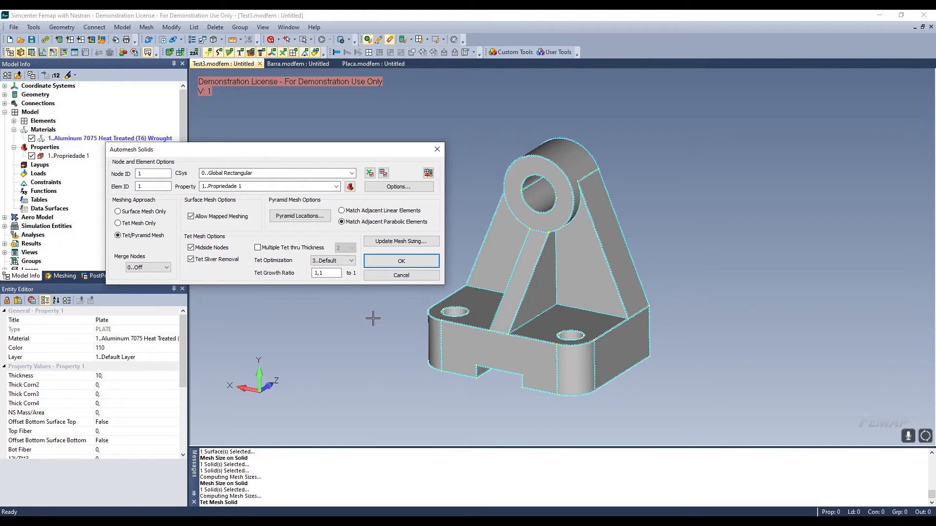
left_click(390, 267)
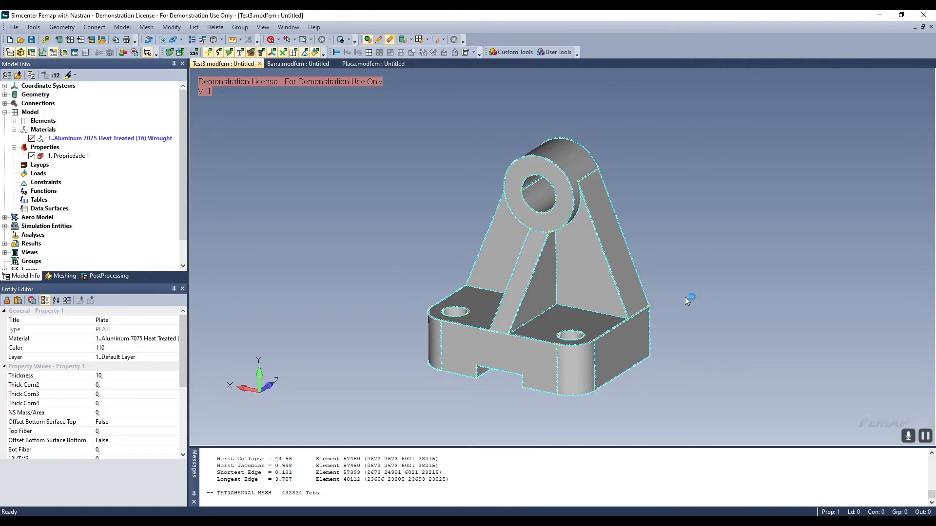
Turn off the node display on the meshed bracket so the tetrahedral element edges can be distinguished
scroll(541, 294, "up", 2)
scroll(541, 294, "up", 1)
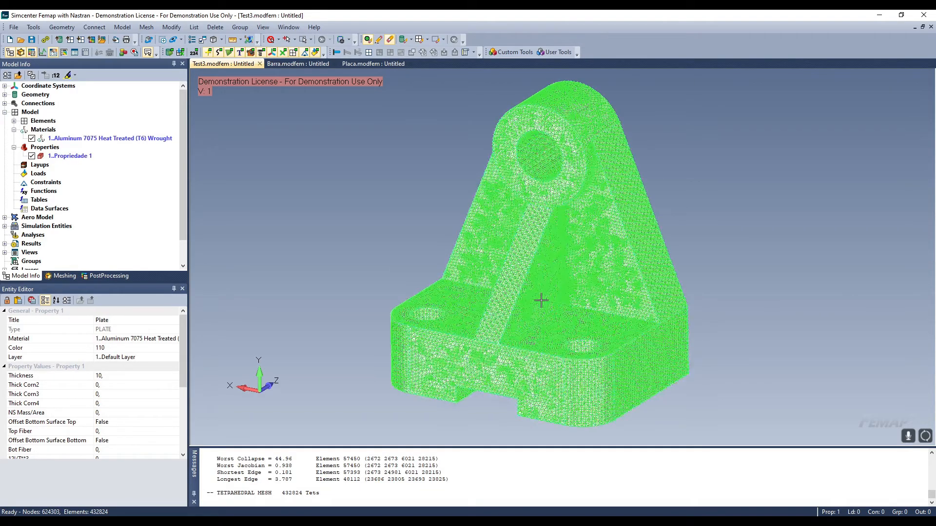
left_click(283, 53)
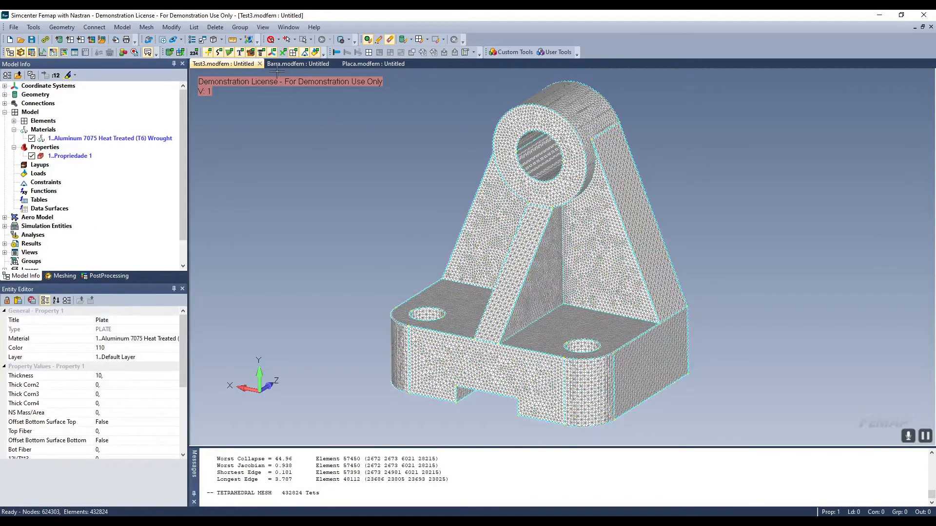
Examine the tetrahedral mesh up close on the bracket's base and central rib, and check the model's node and element totals
scroll(585, 283, "down", 2)
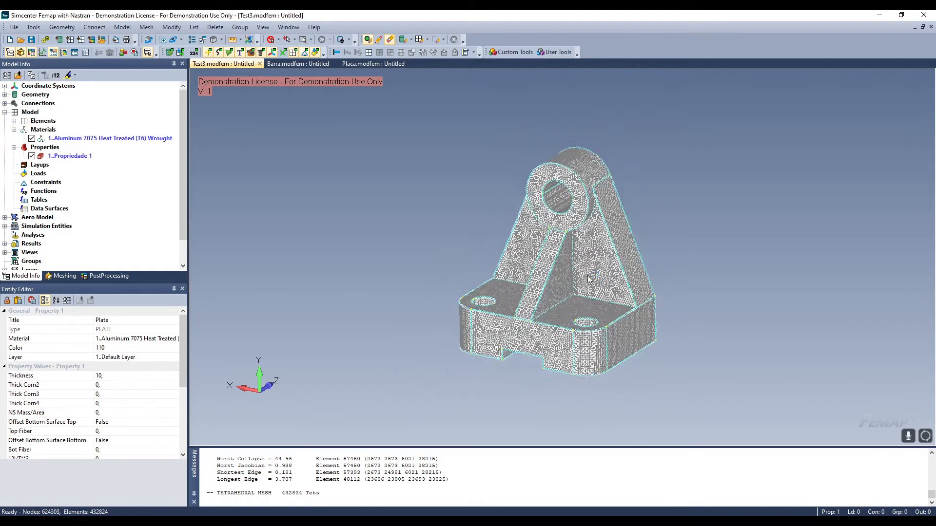
middle_click_drag(580, 304, 567, 267)
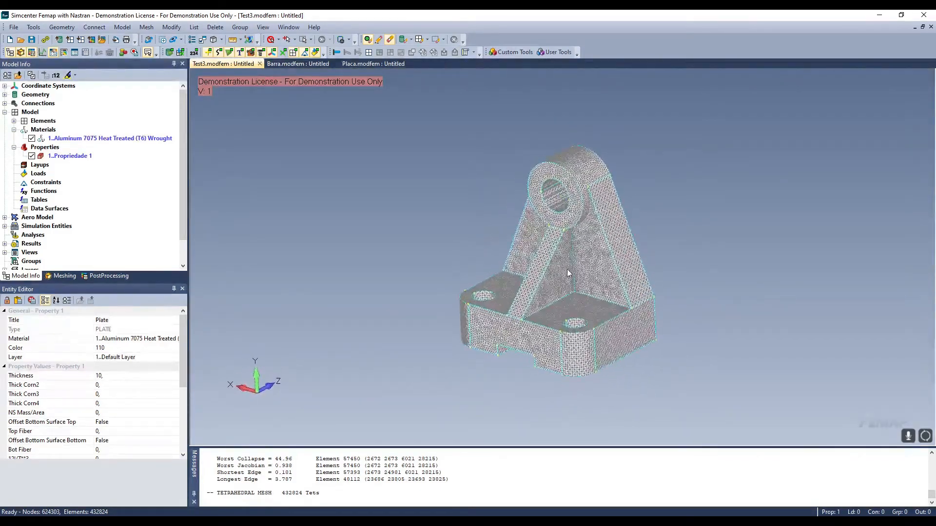
scroll(568, 314, "up", 2)
scroll(568, 314, "up", 4)
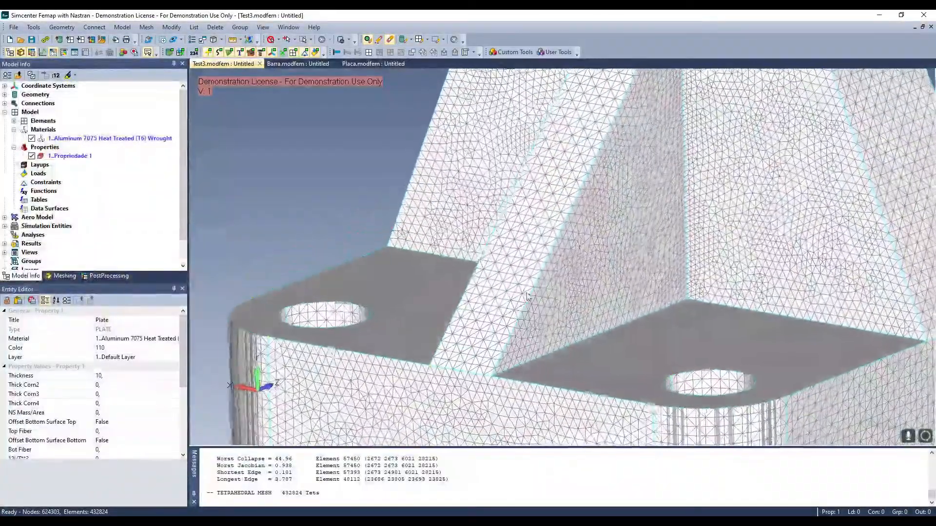
middle_click_drag(527, 296, 560, 320)
scroll(560, 319, "down", 3)
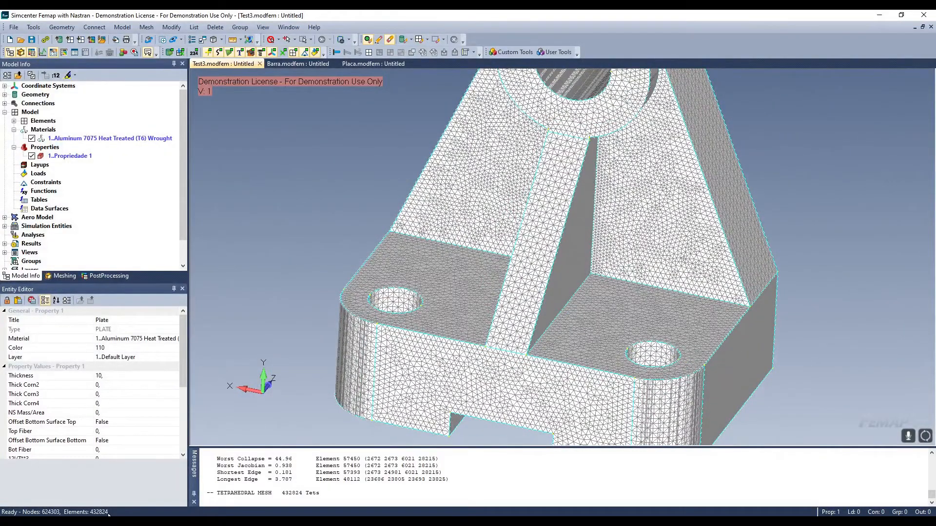
mouse_move(434, 316)
middle_mouse_down()
mouse_move(411, 340)
mouse_move(446, 324)
mouse_move(498, 272)
middle_mouse_up()
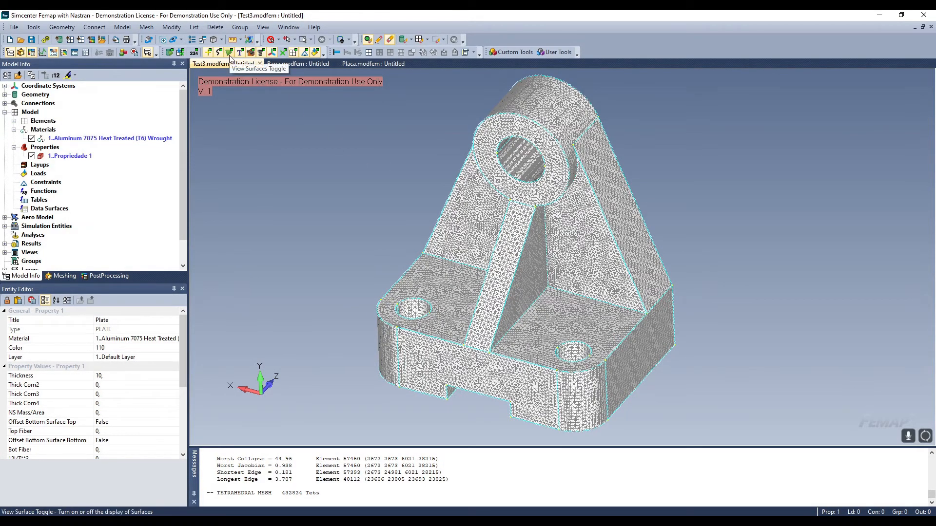
Turn off the surface display on the bracket and inspect the mesh around the cylindrical bore
scroll(520, 160, "up", 10)
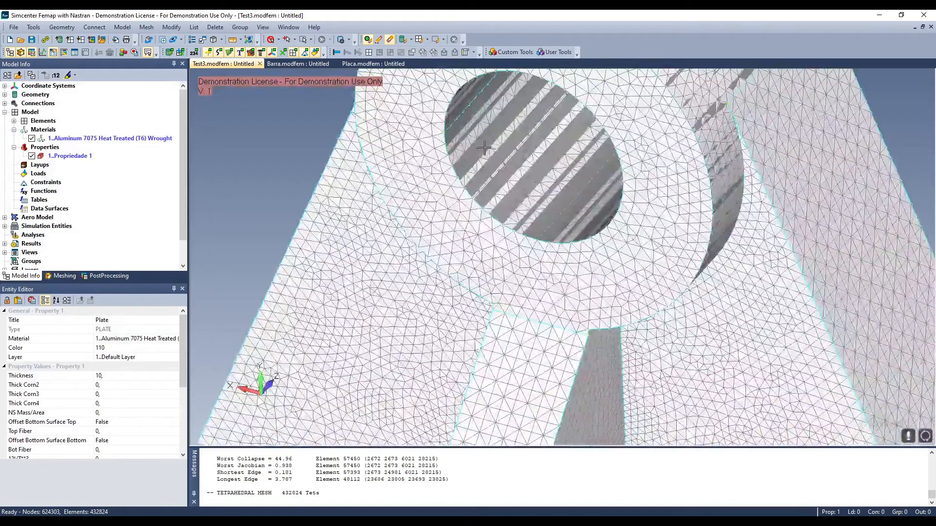
scroll(587, 386, "down", 10)
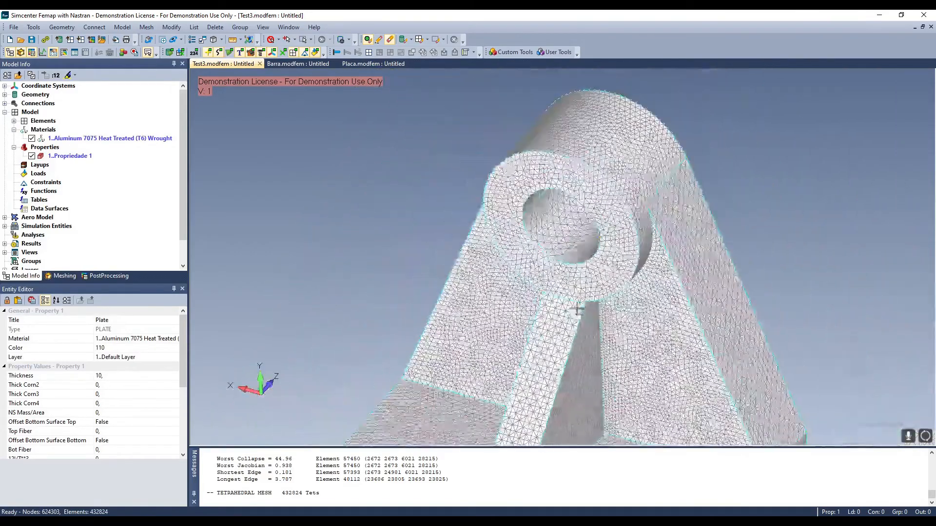
mouse_move(585, 385)
middle_mouse_down()
mouse_move(588, 369)
mouse_move(577, 383)
middle_mouse_up()
scroll(576, 382, "up", 6)
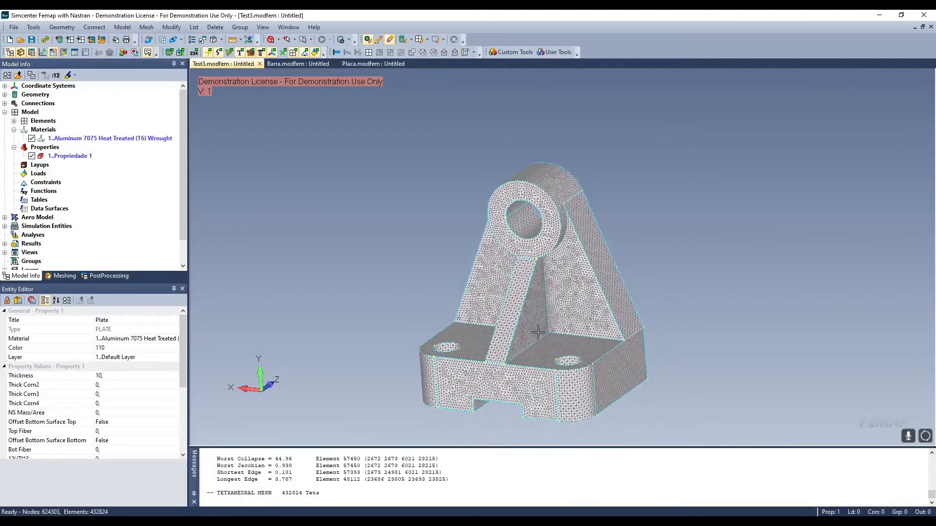
scroll(532, 322, "down", 3)
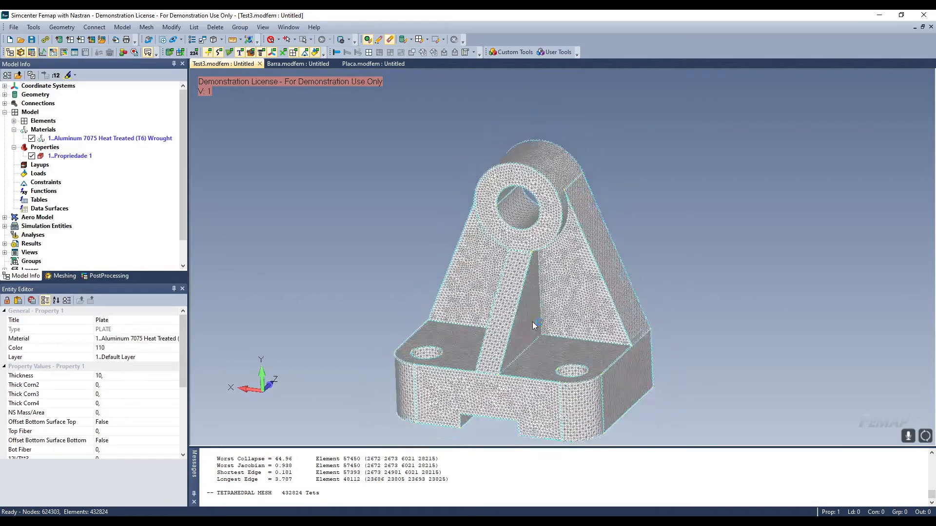
Examine the mesh on the bracket's back face around the bore hole, and return to an overall isometric-like front view
middle_click_drag(562, 288, 705, 134)
middle_click_drag(574, 250, 552, 171)
scroll(560, 251, "up", 5)
scroll(561, 251, "up", 2)
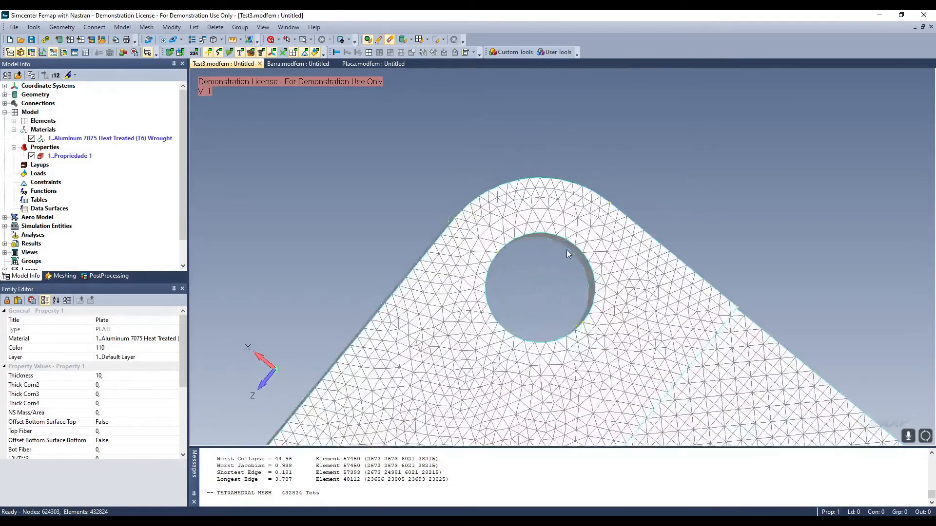
middle_click_drag(564, 257, 546, 257)
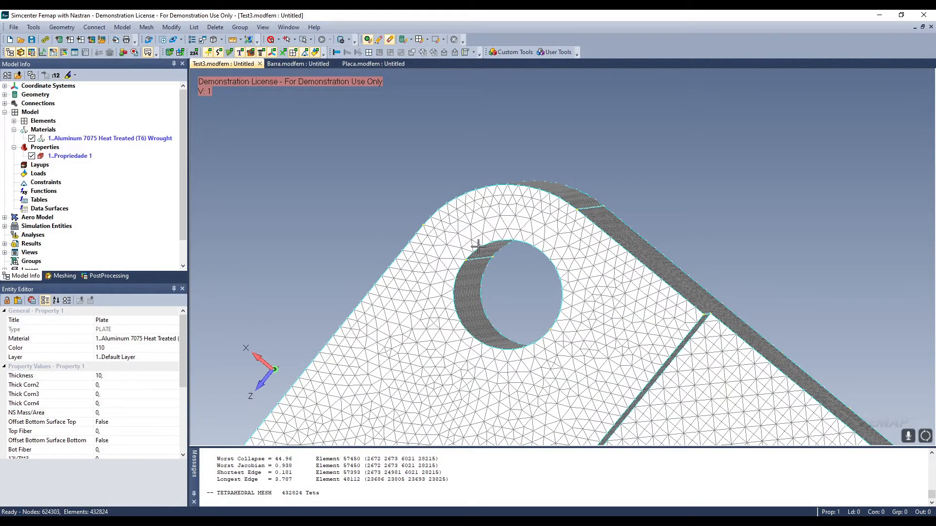
scroll(480, 349, "down", 6)
middle_click_drag(543, 380, 470, 387)
middle_click_drag(718, 247, 605, 261, "ctrl")
middle_click_drag(604, 261, 567, 310)
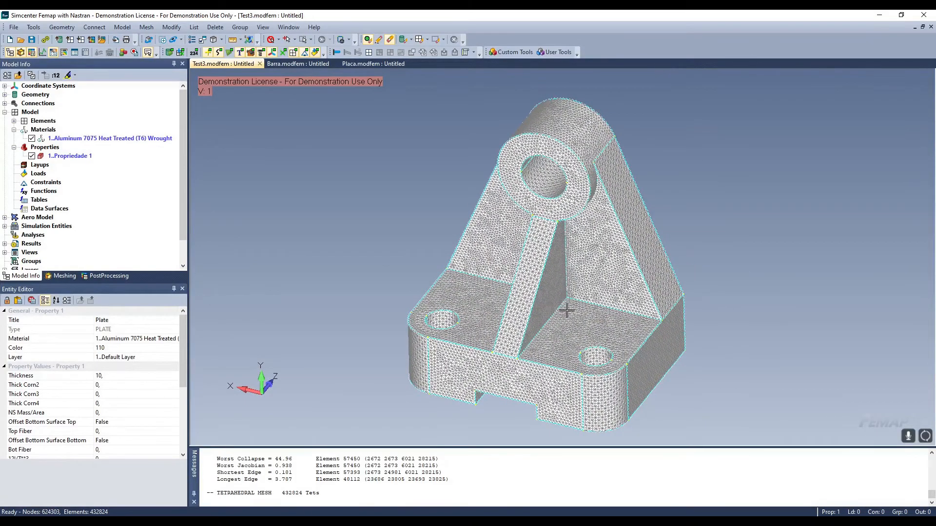